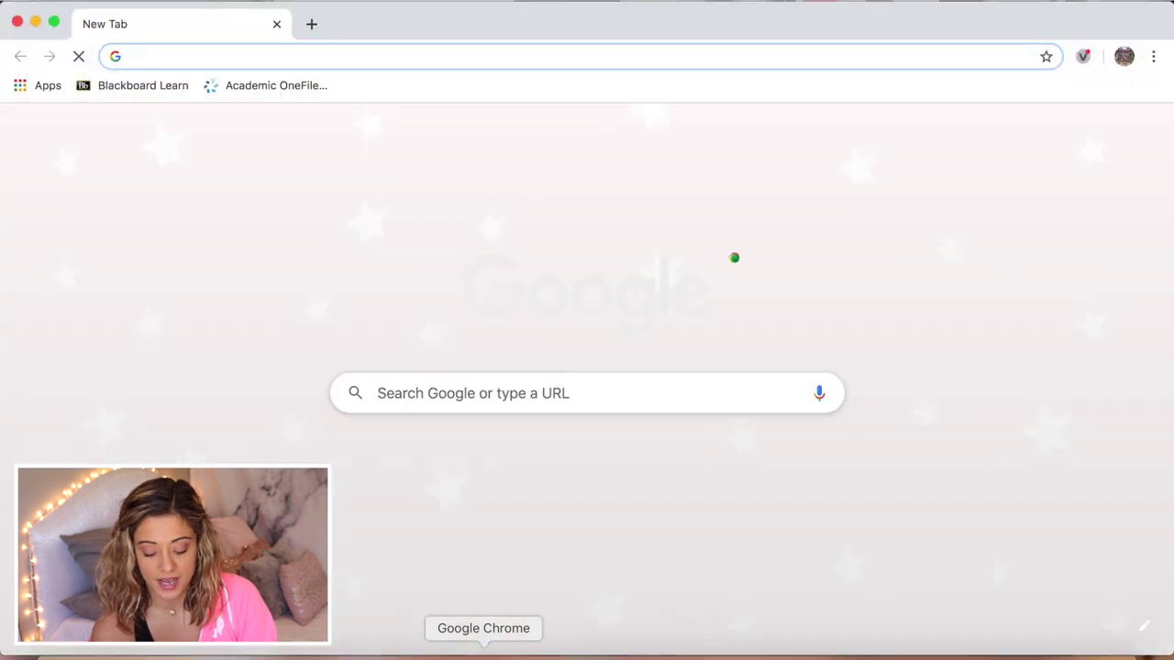
Step: Load canva.com from the Chrome address bar
type("canva")
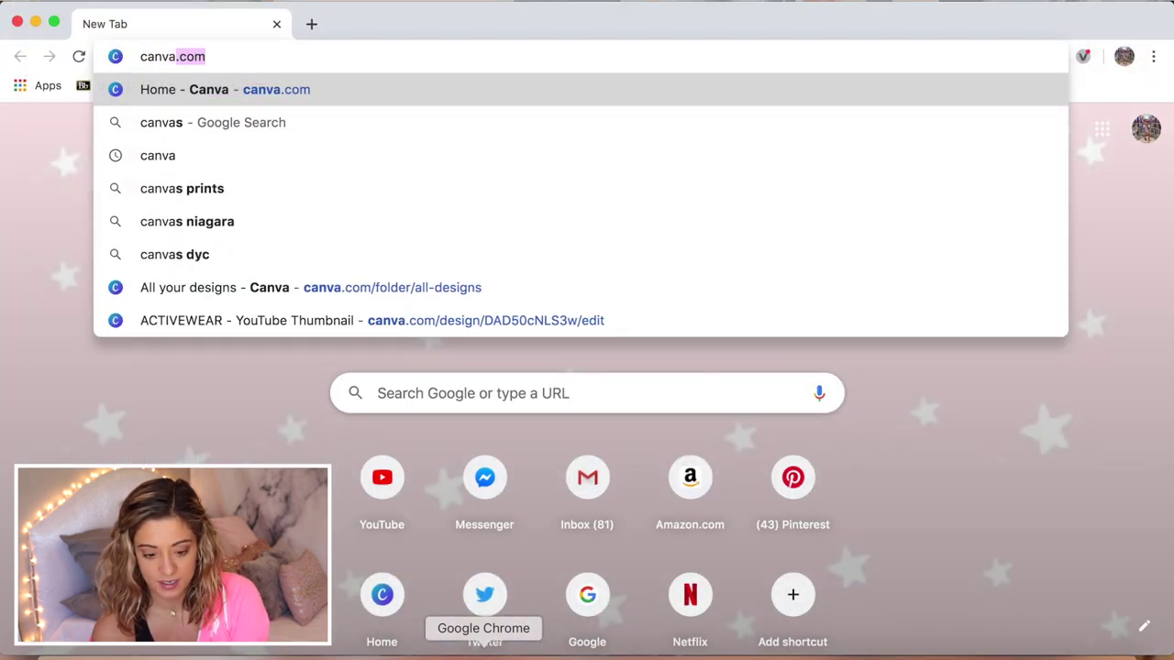
key("Return")
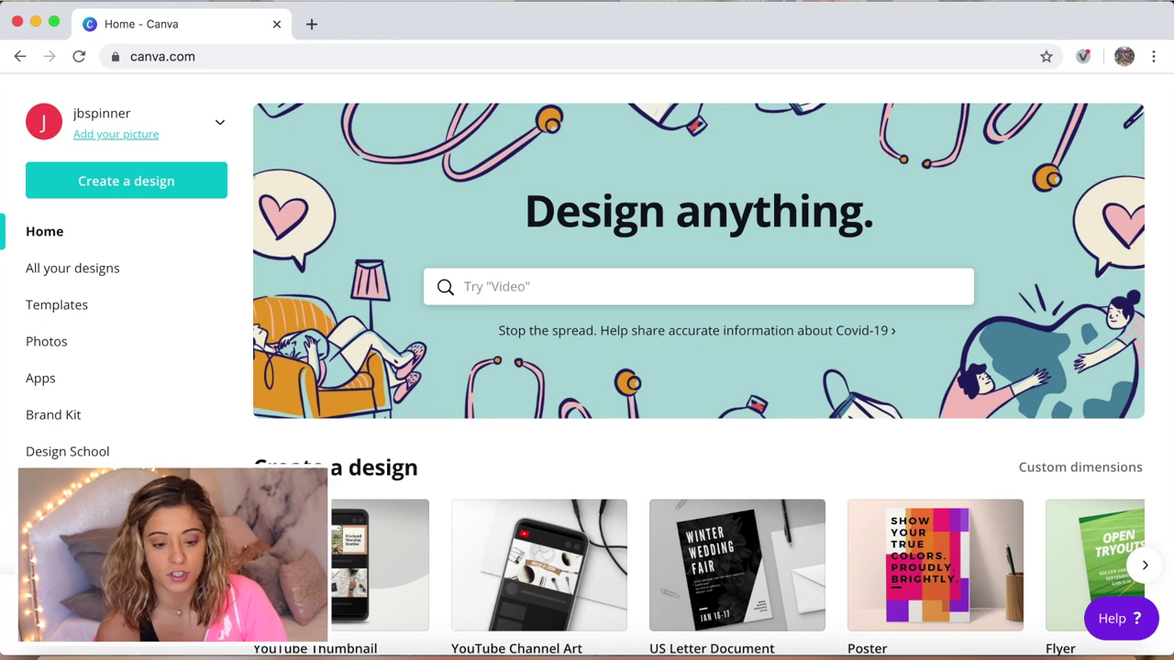
left_click(20, 0)
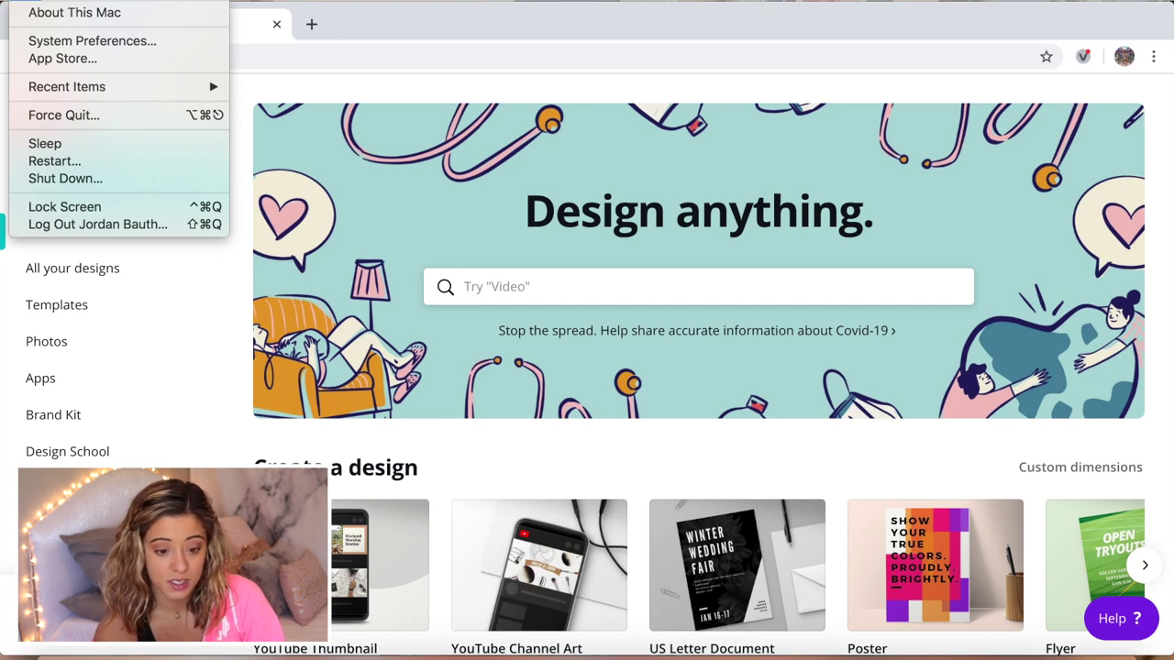
left_click(43, 13)
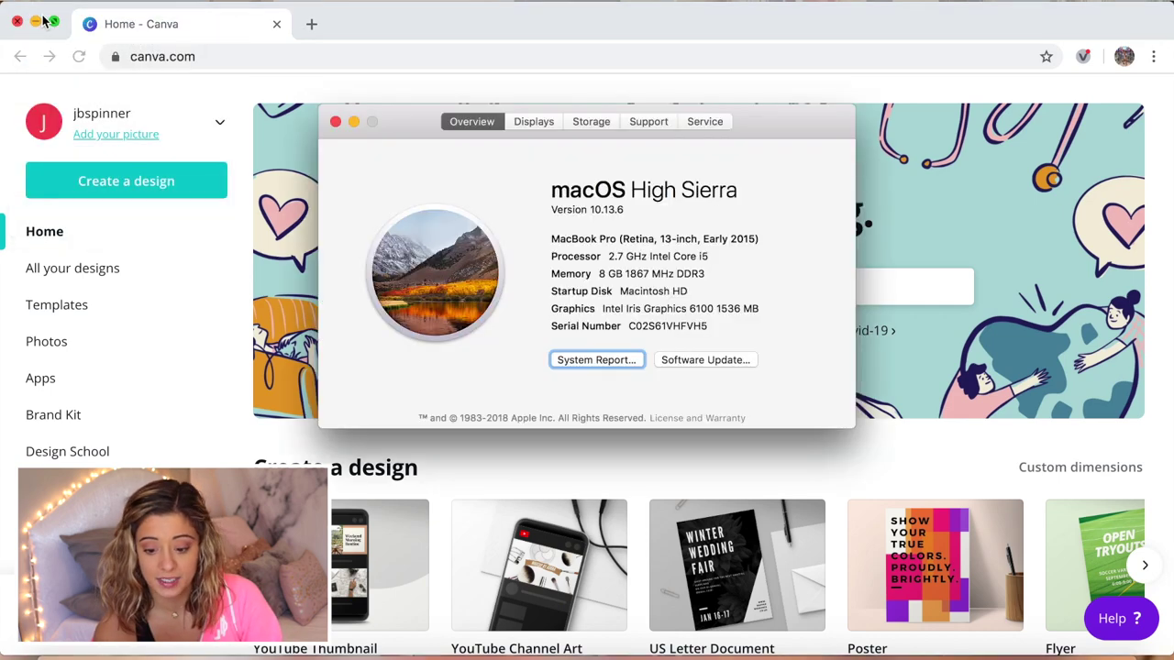
left_click(533, 122)
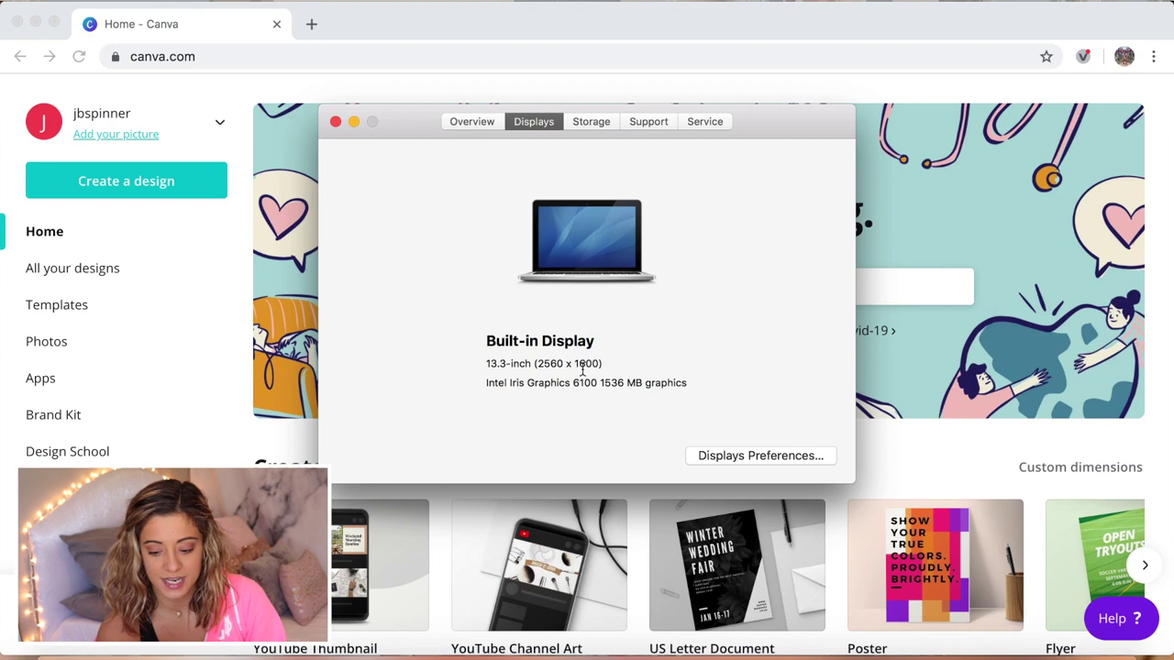
left_click(892, 275)
Step: Create a blank custom-size design of 2560 × 1600 px
left_click(131, 183)
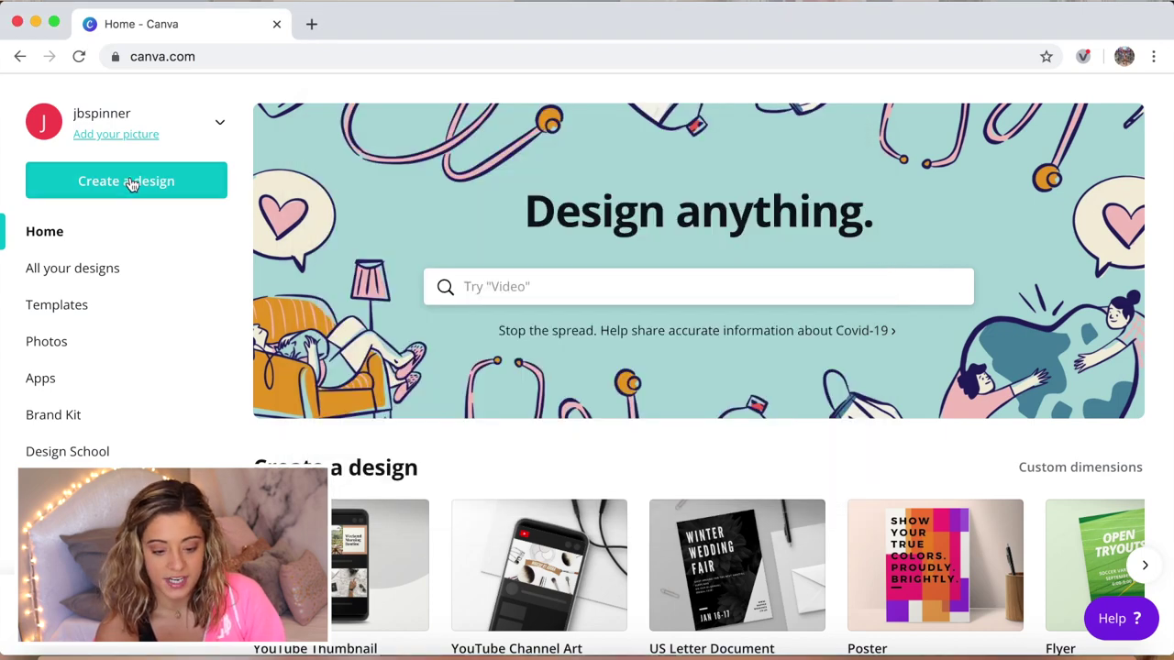
left_click(144, 280)
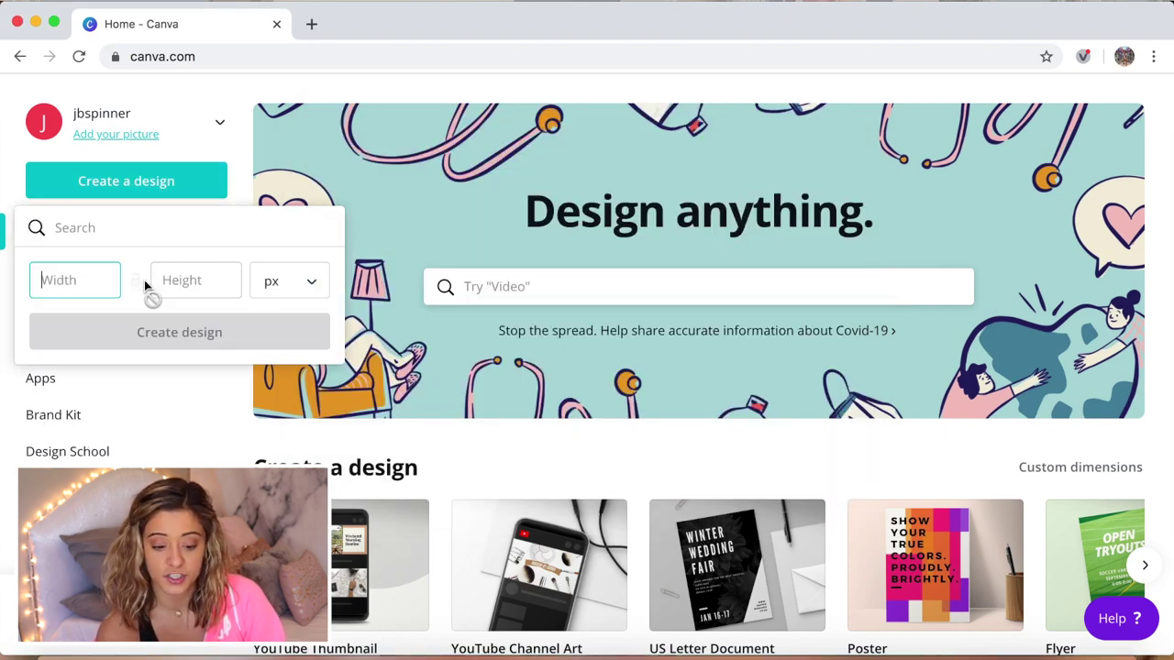
type("256")
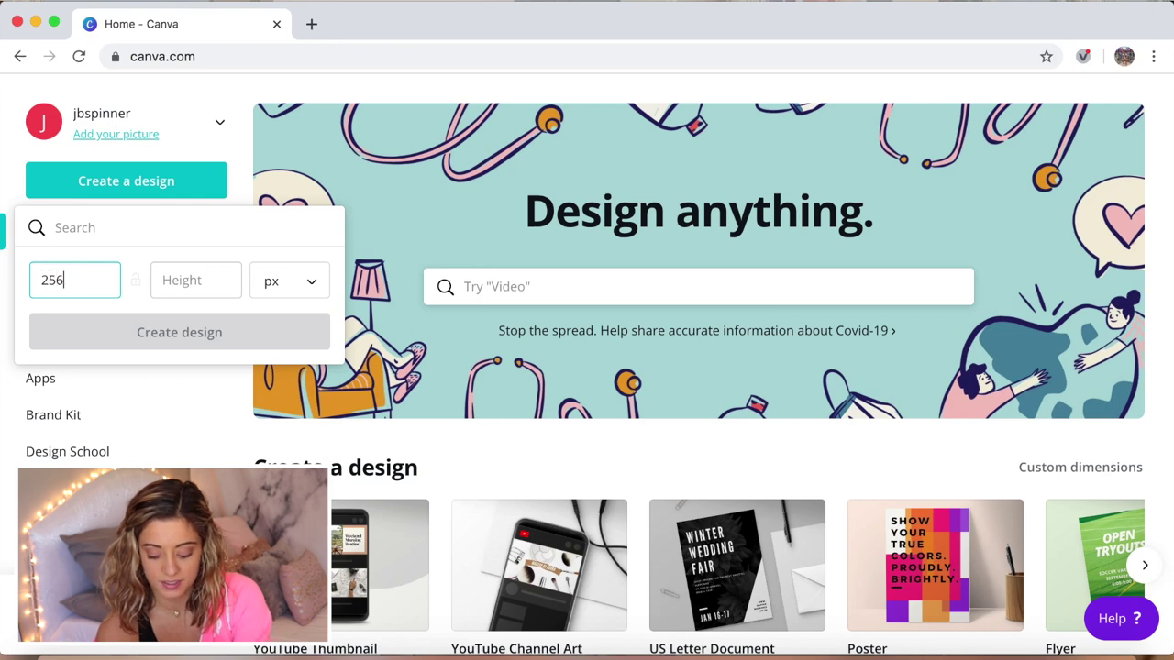
type("0")
key("Tab")
type("1600")
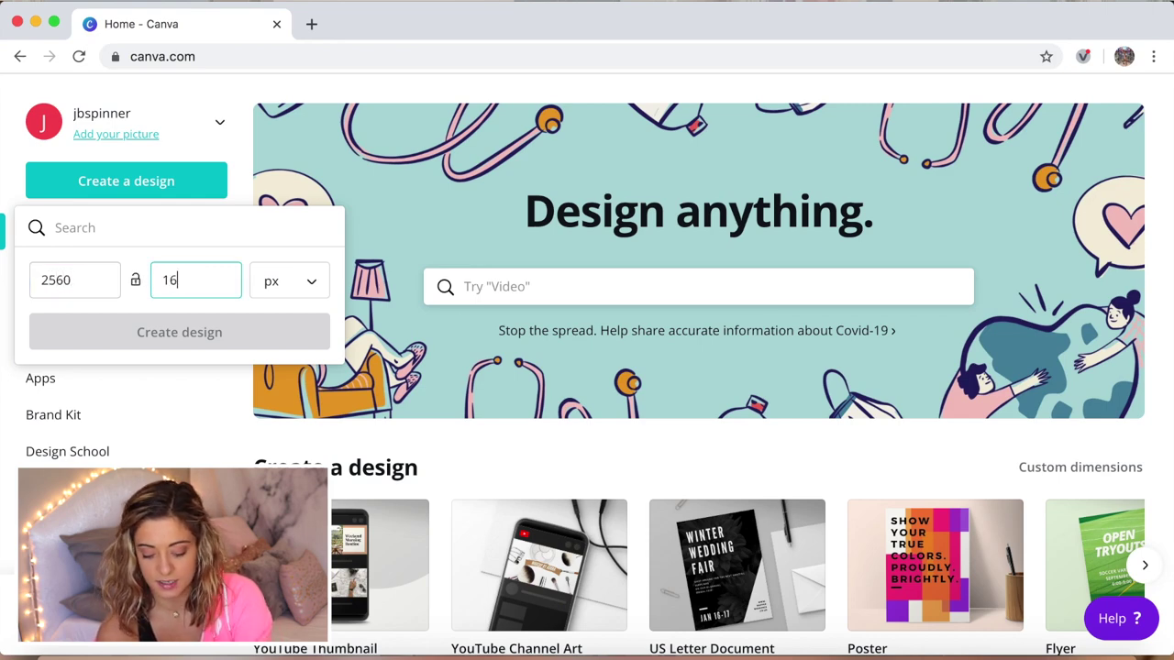
left_click(195, 332)
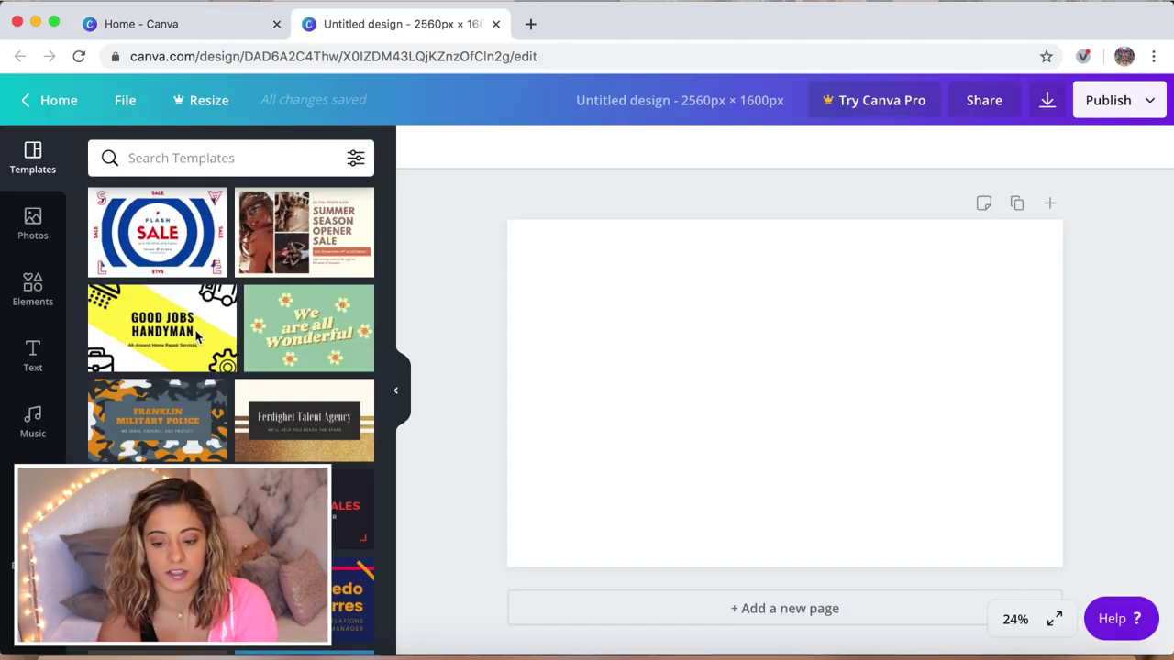
Step: Open Pinterest in a new tab and search for 'bright summer aesthetic'
left_click(530, 25)
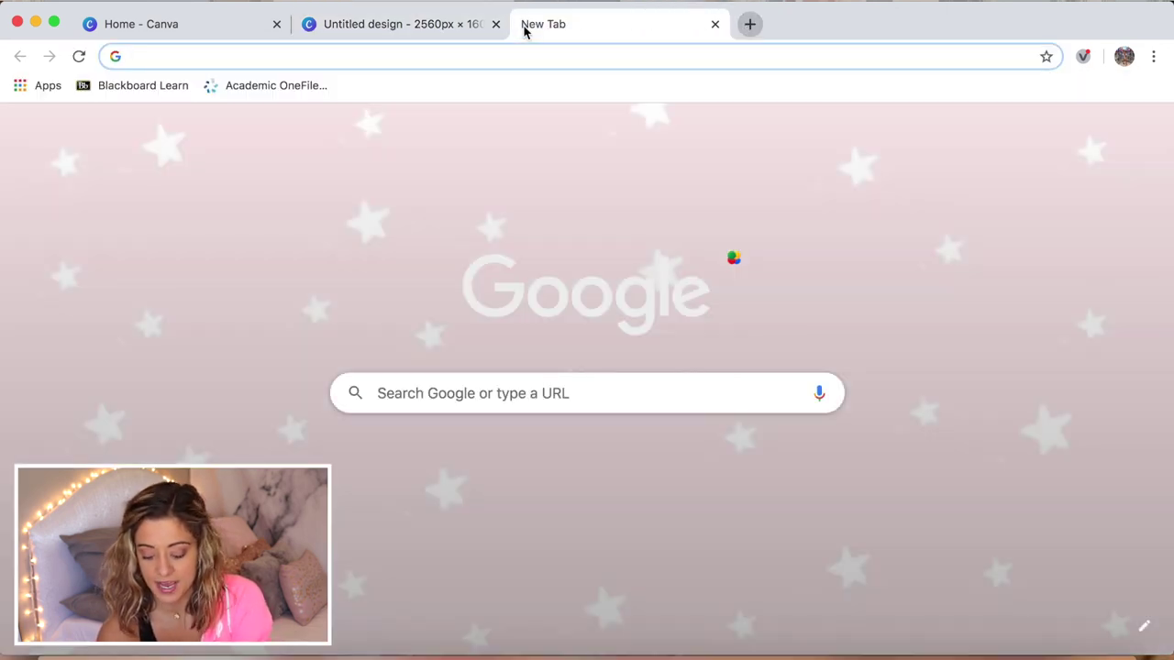
type("pinterest.com")
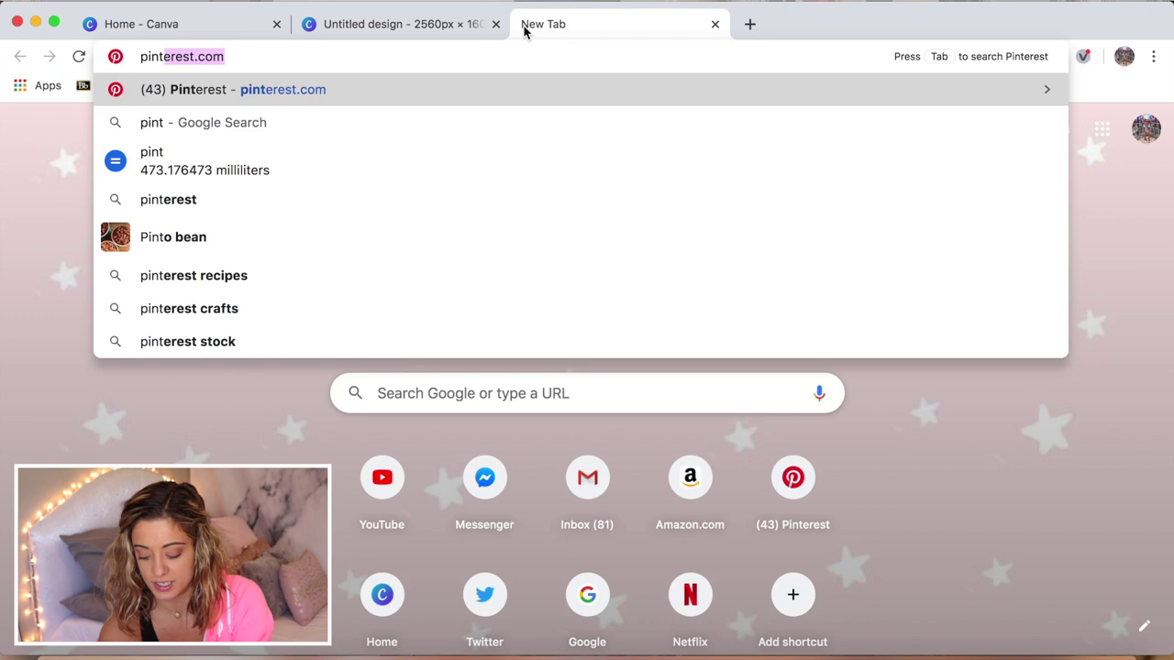
key("Return")
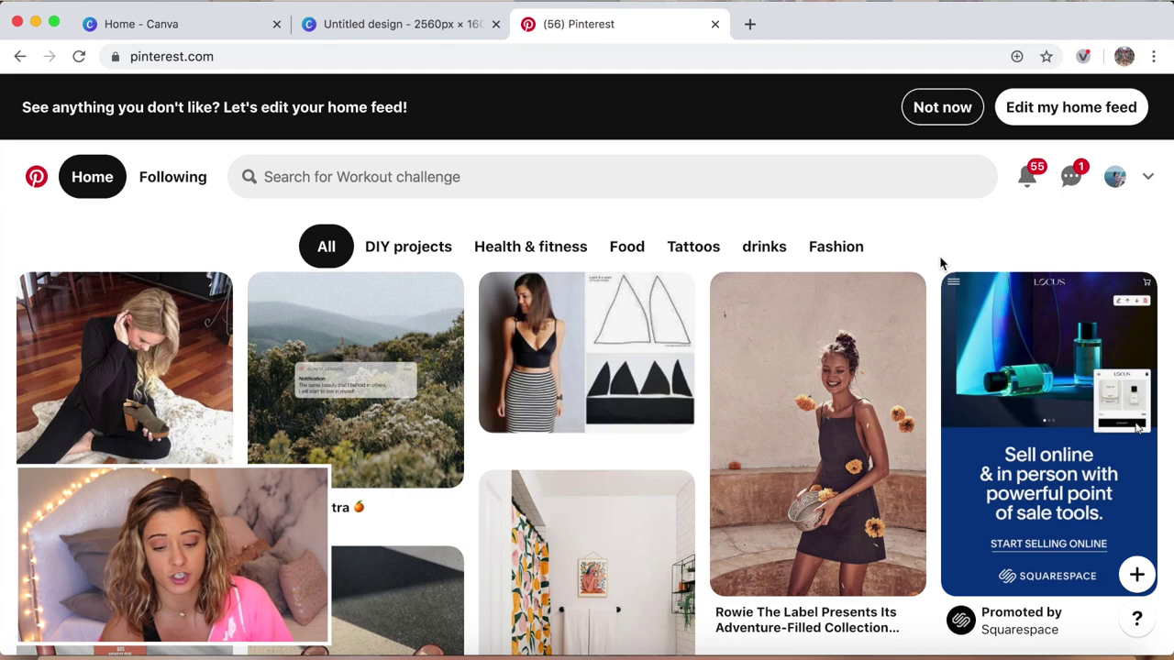
left_click(661, 176)
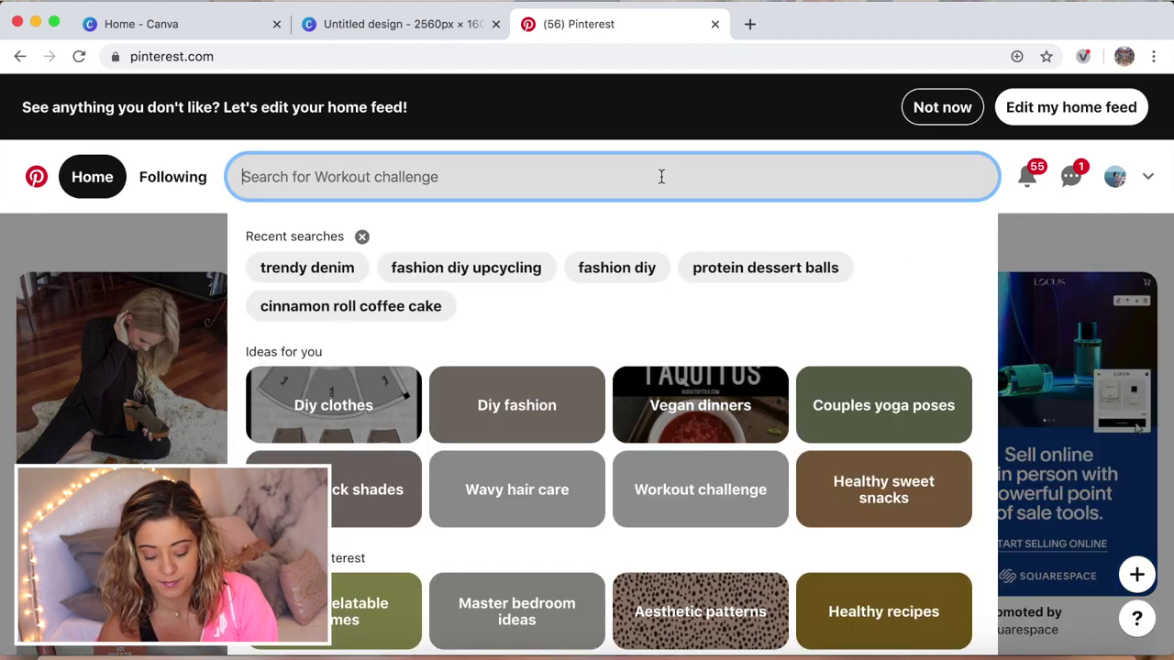
type("brigh")
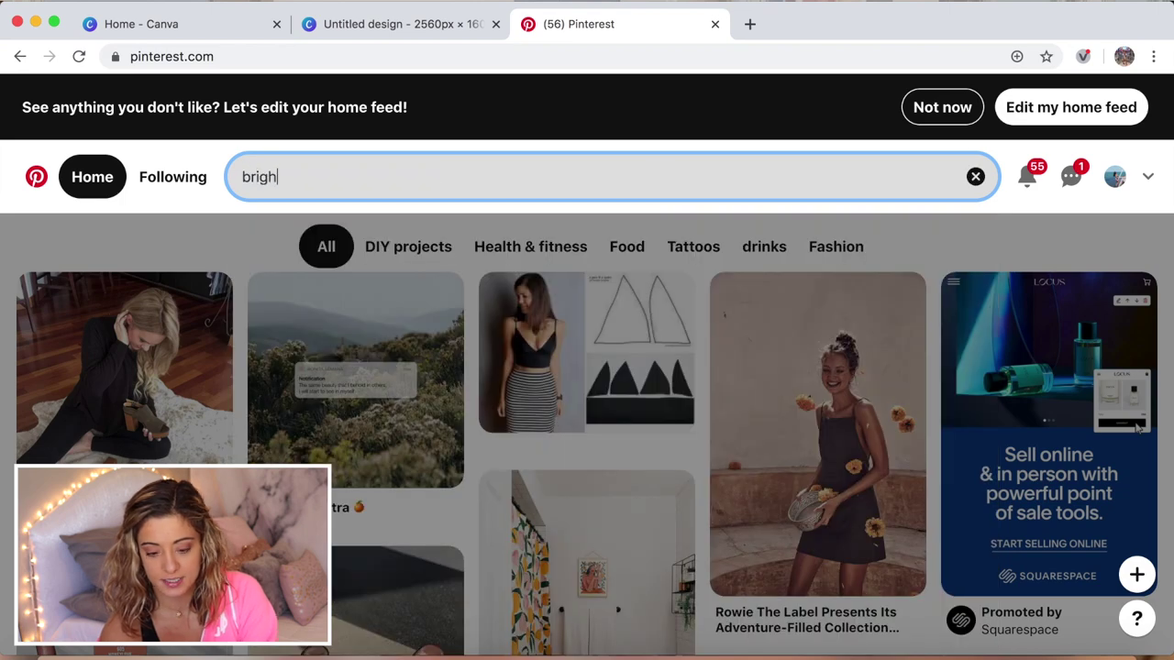
type("t summer aes")
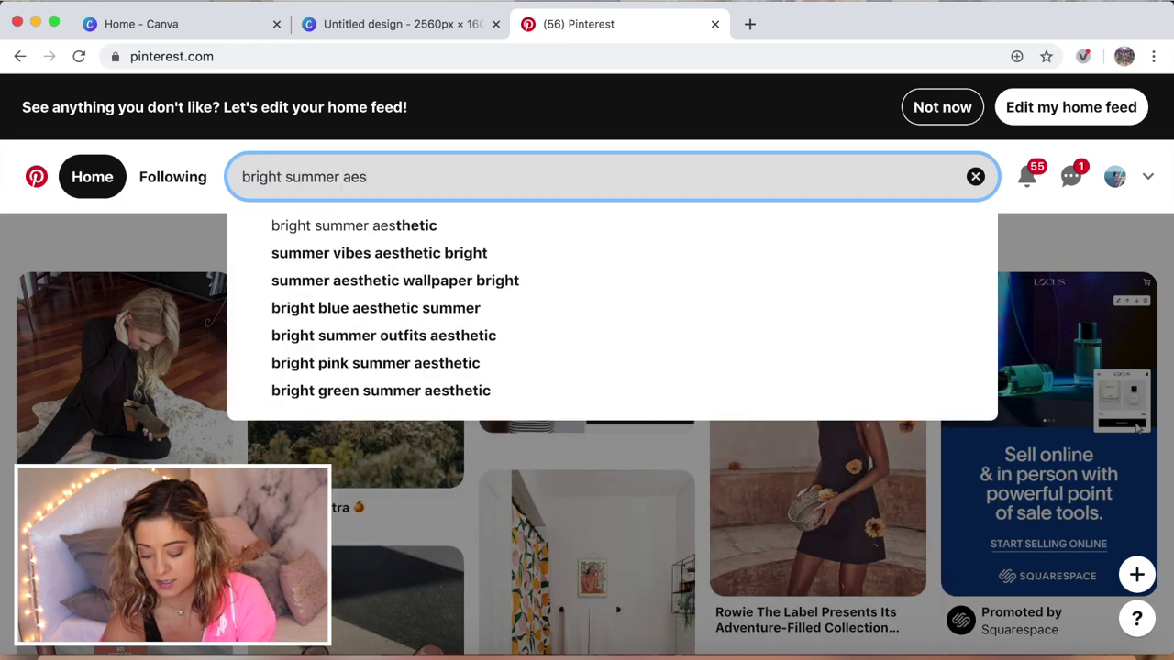
key("Down")
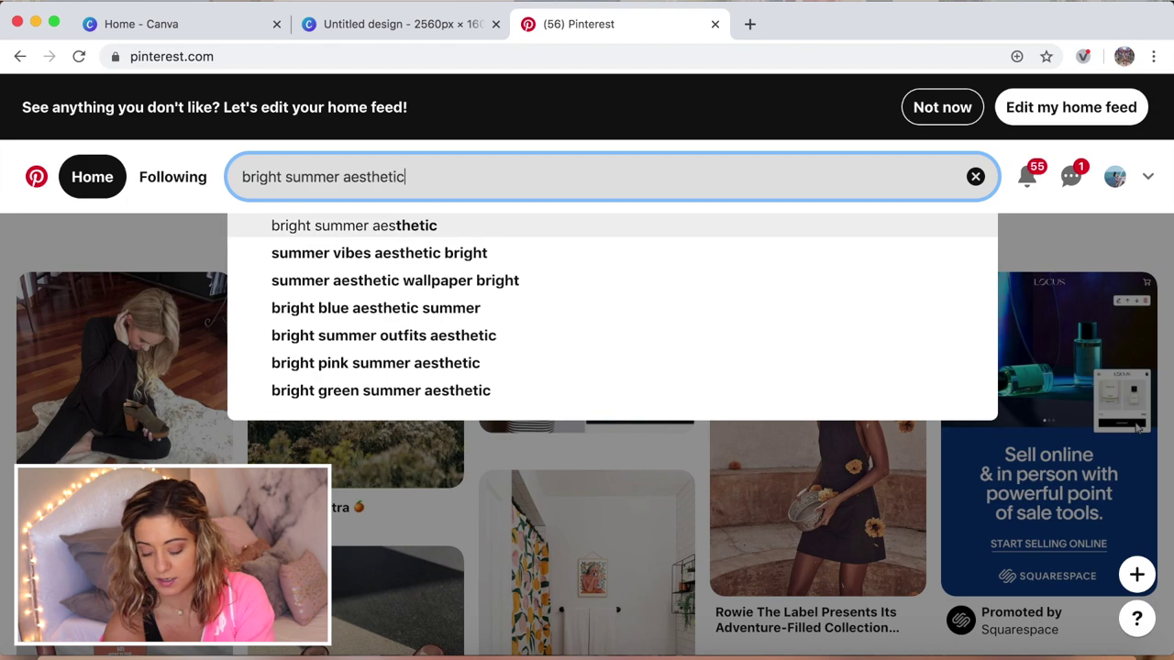
key("Return")
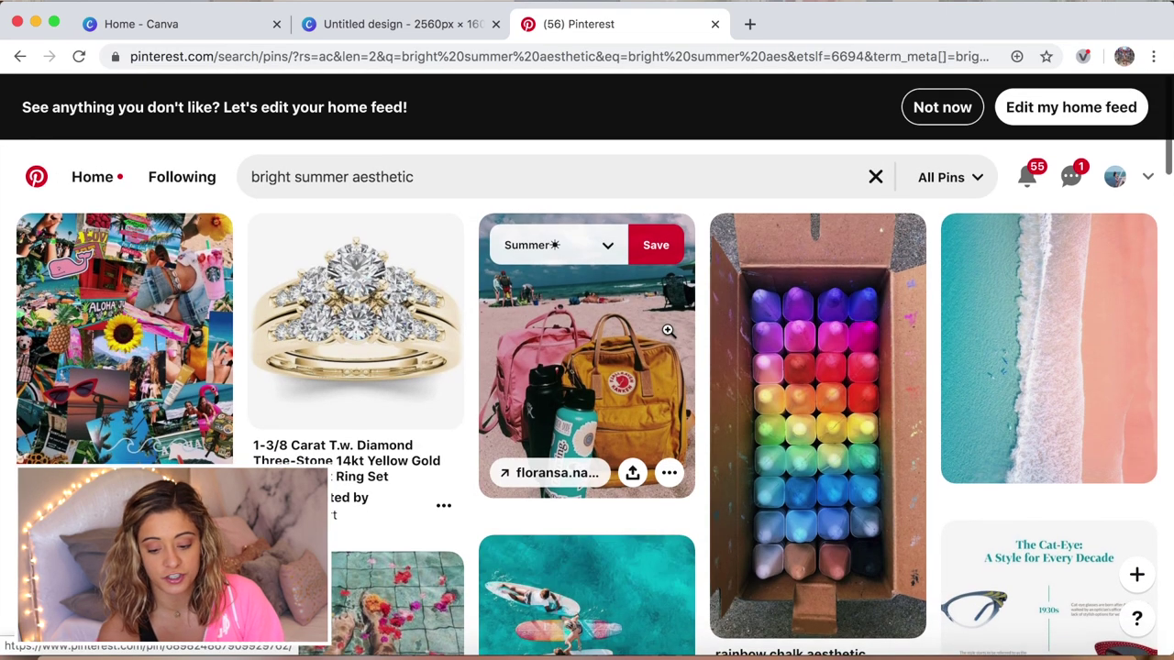
Step: Copy the aerial turquoise-and-pink beach image from the search results
scroll(667, 330, "down", 3)
scroll(667, 330, "down", 6)
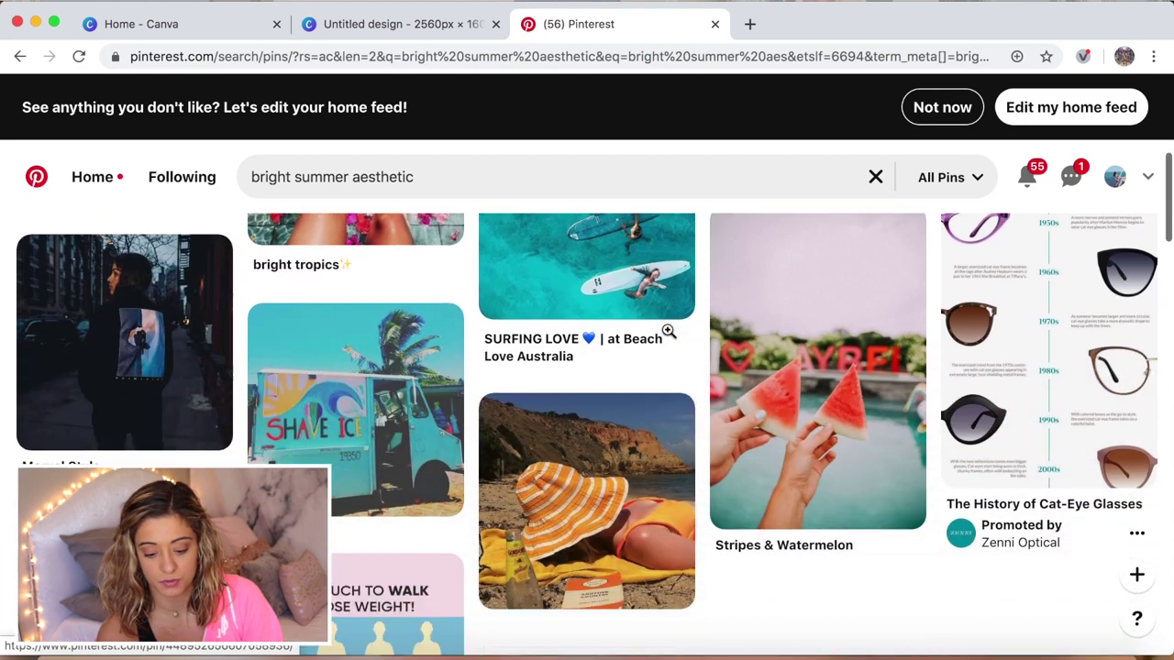
scroll(668, 330, "down", 5)
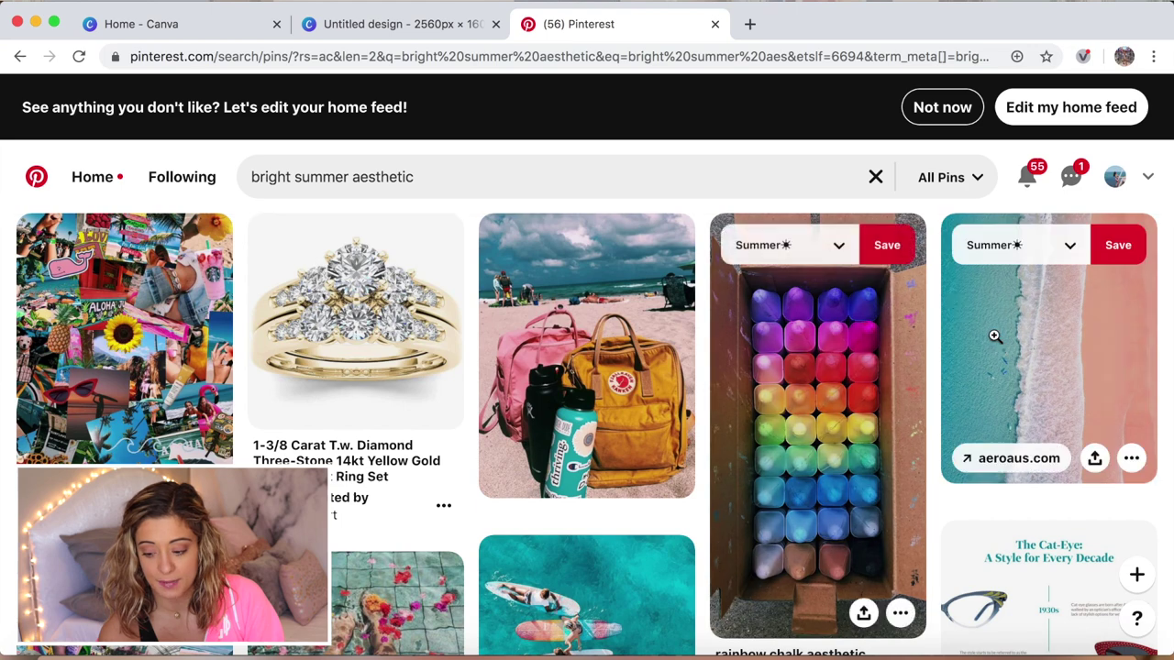
right_click(998, 347)
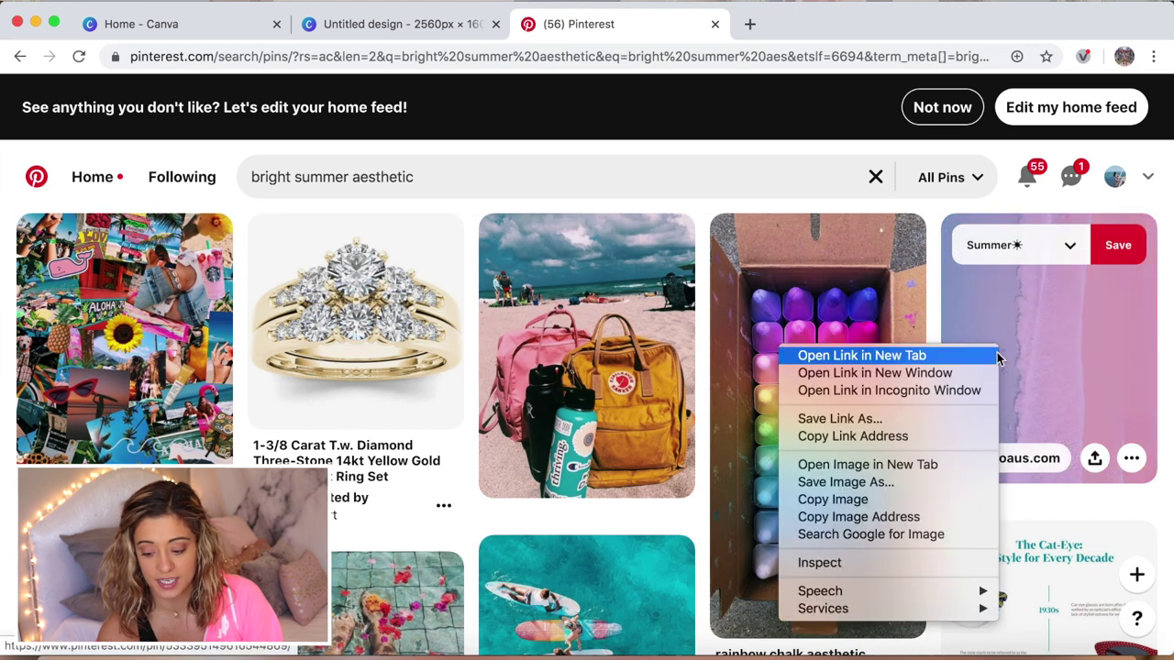
left_click(967, 496)
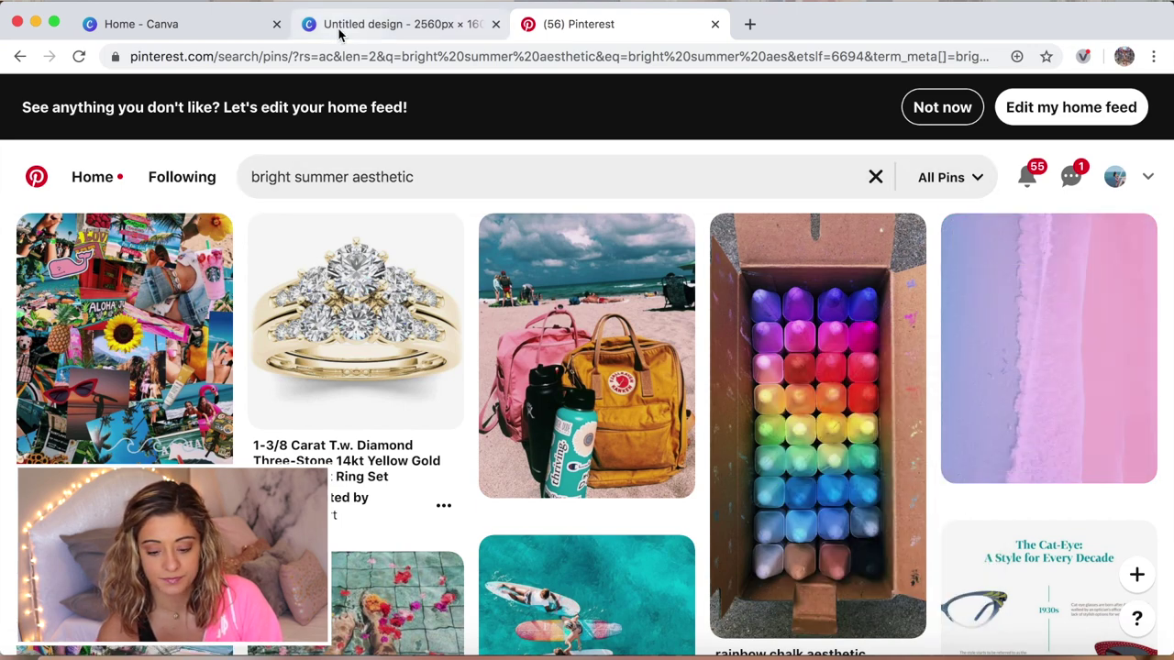
left_click(341, 30)
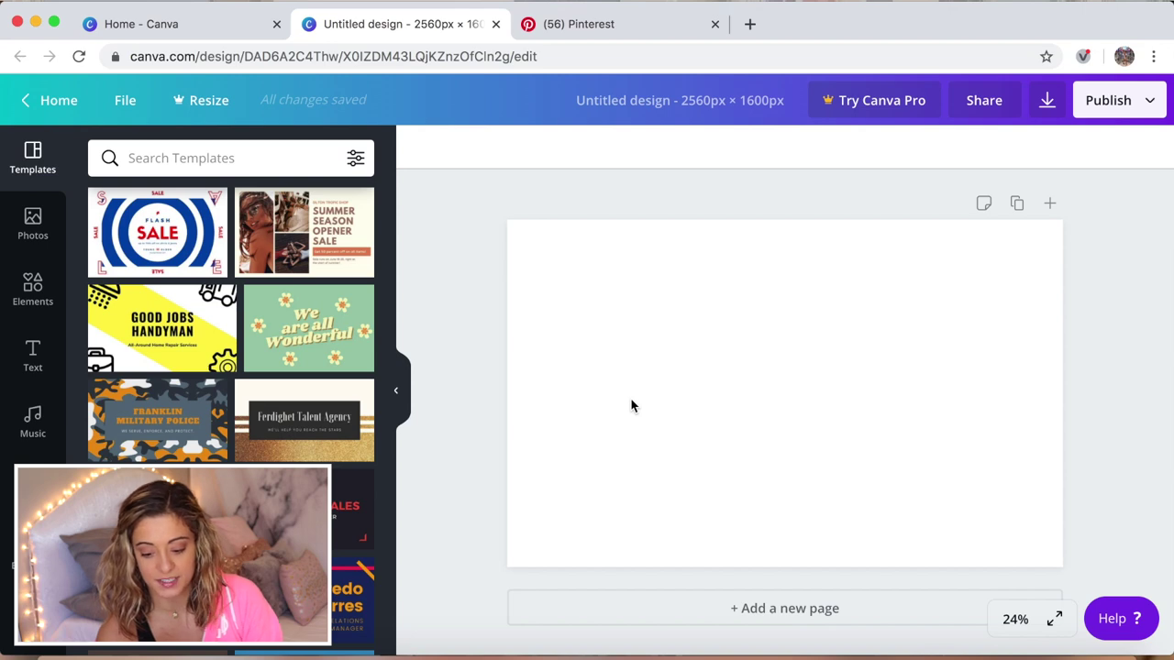
Step: Paste the beach image and snap it to the page's upper-right edge
key("super+v")
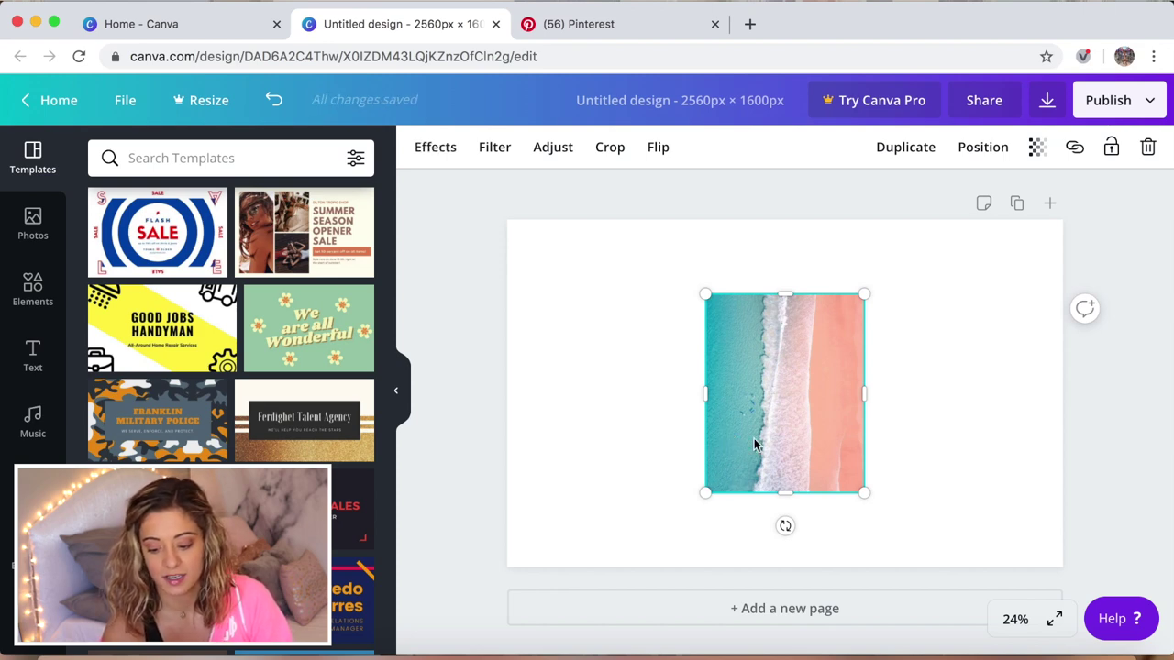
left_click_drag(753, 444, 951, 370)
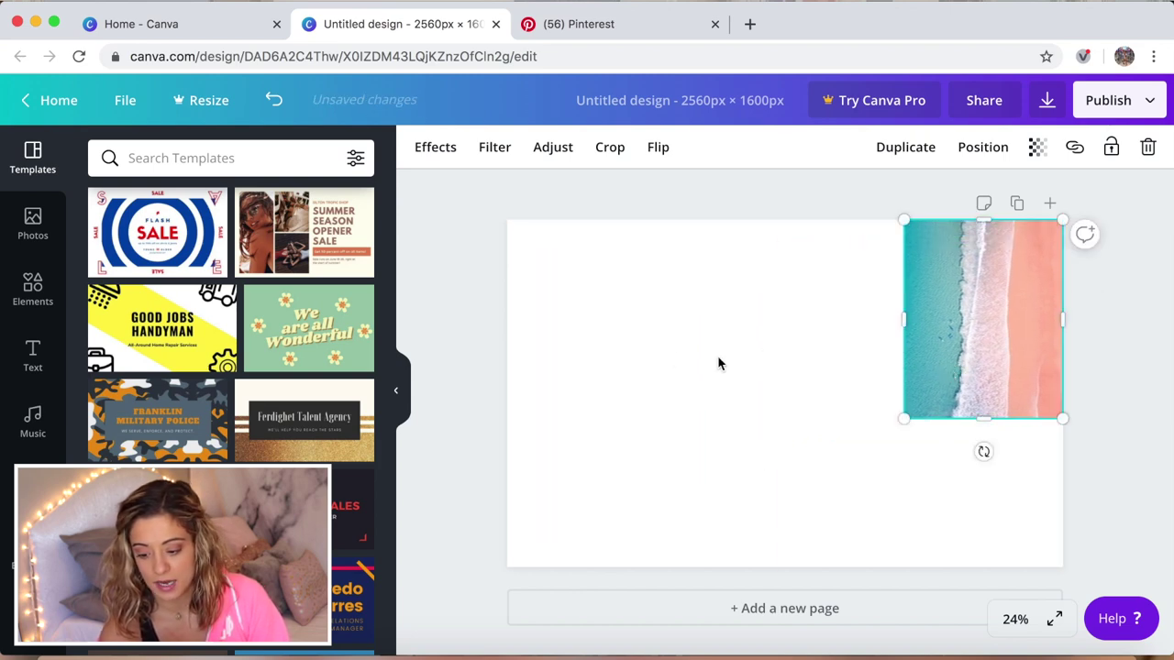
left_click(678, 359)
Step: Give the page background the light peach colour #ffc9b9
left_click(421, 147)
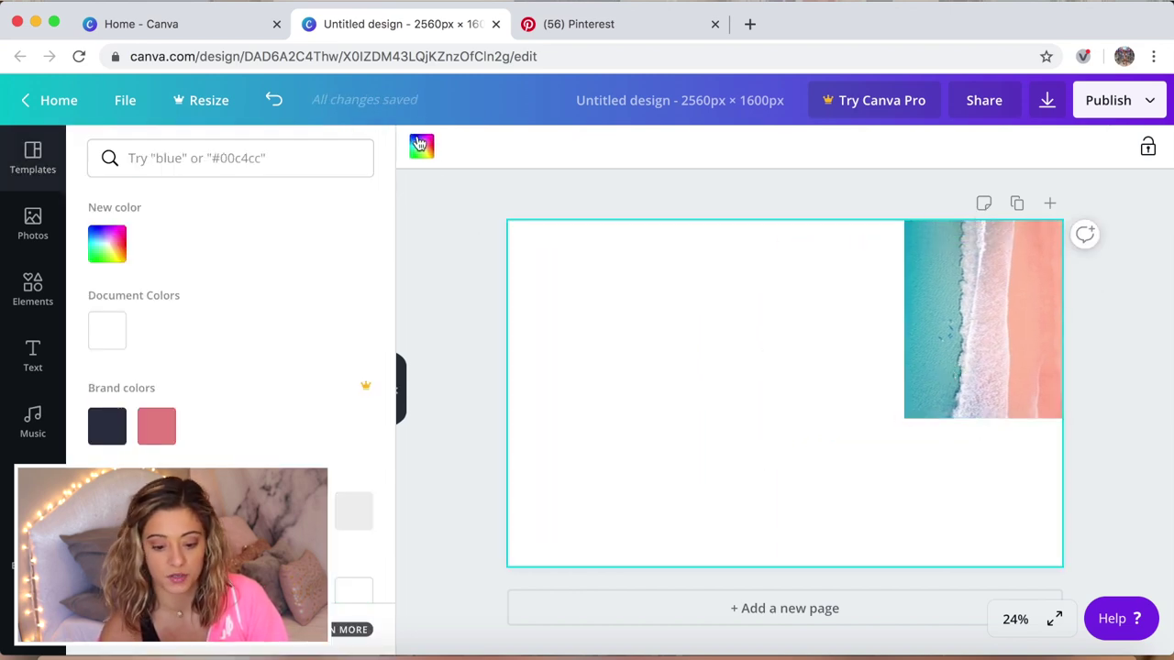
left_click(155, 428)
left_click(108, 257)
left_click_drag(189, 378, 172, 279)
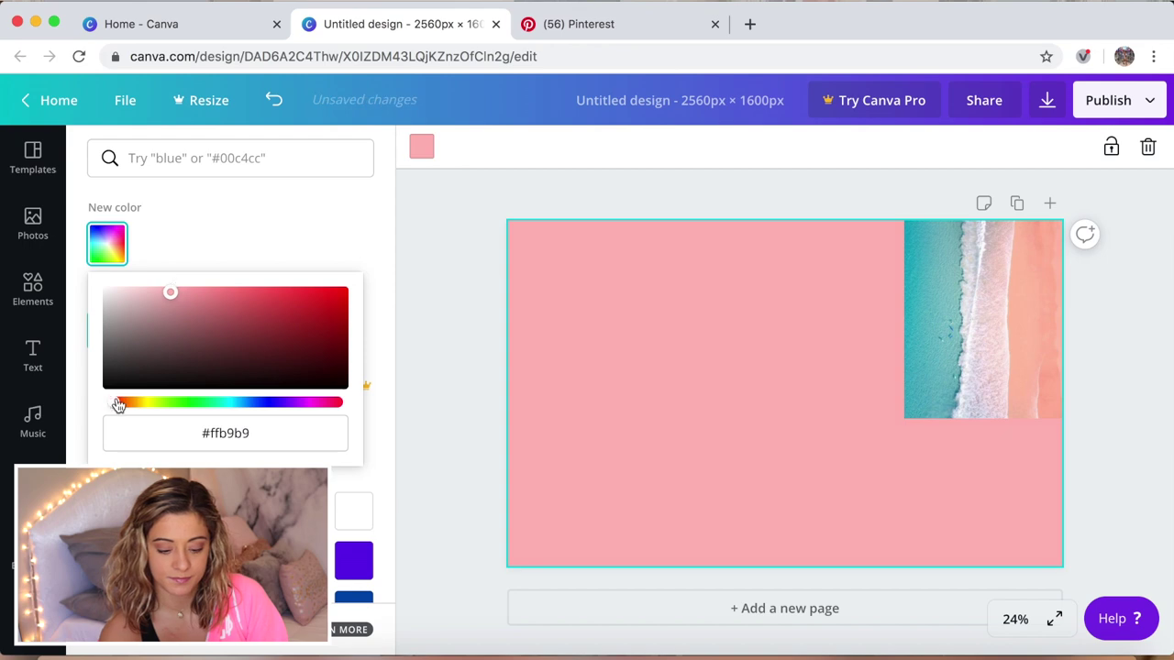
mouse_move(120, 404)
left_mouse_down()
mouse_move(133, 405)
mouse_move(118, 408)
left_mouse_up()
left_click(453, 229)
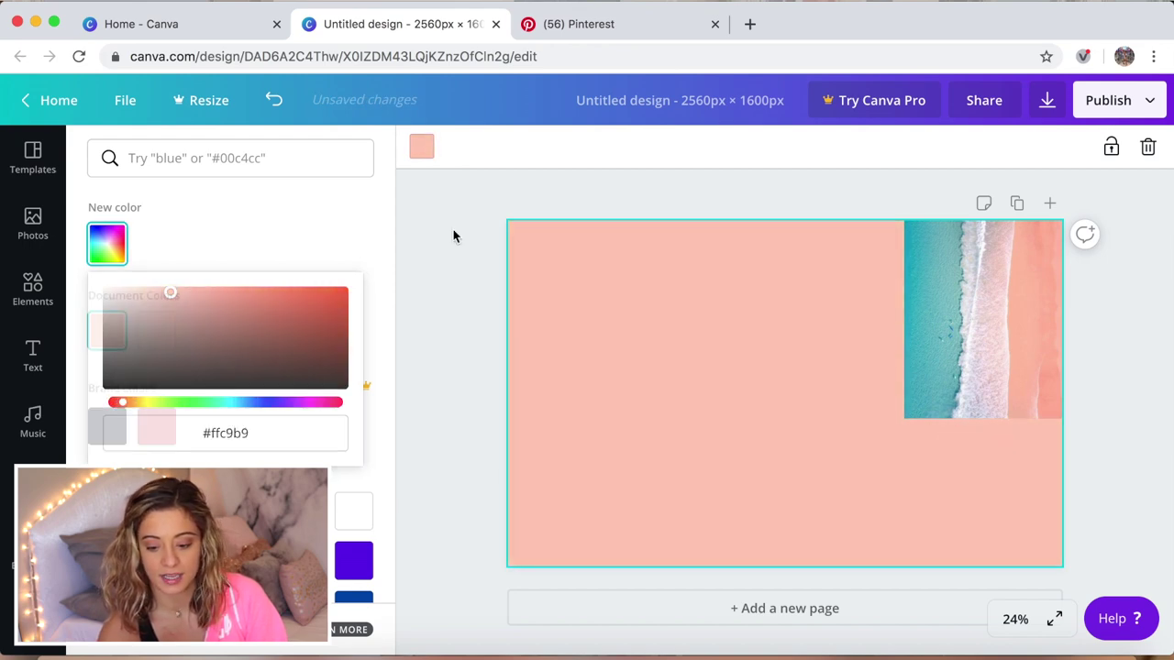
left_click(545, 20)
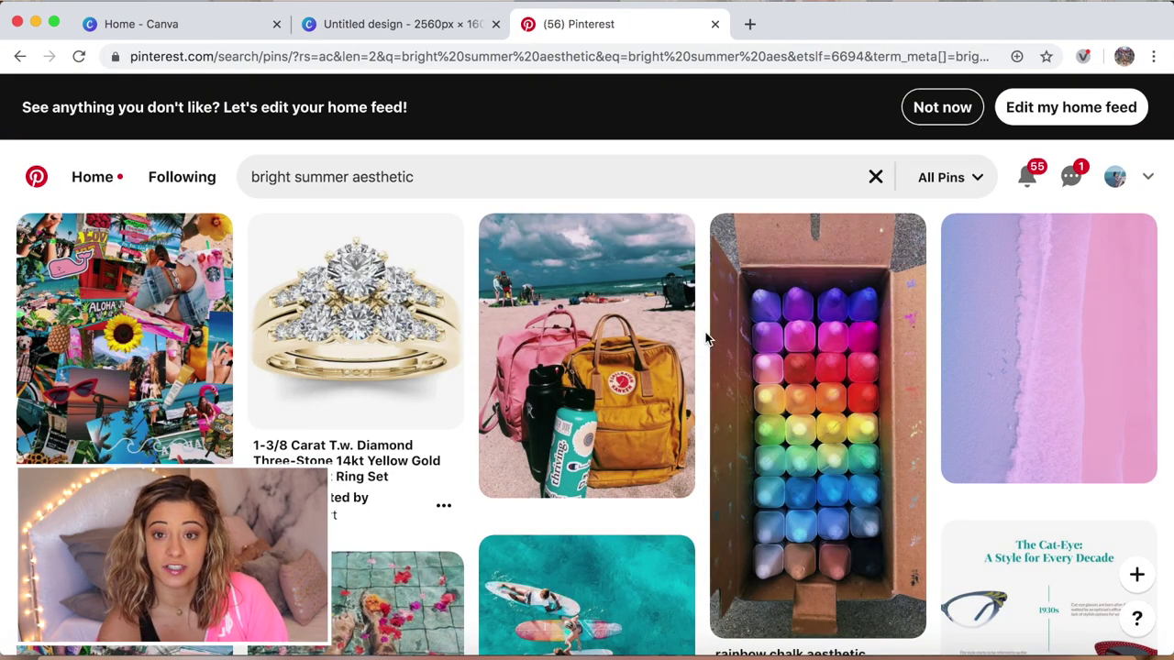
Step: Copy the surfing pin image and resize the bicycle and flower photos in the collage
scroll(706, 339, "down", 5)
right_click(601, 376)
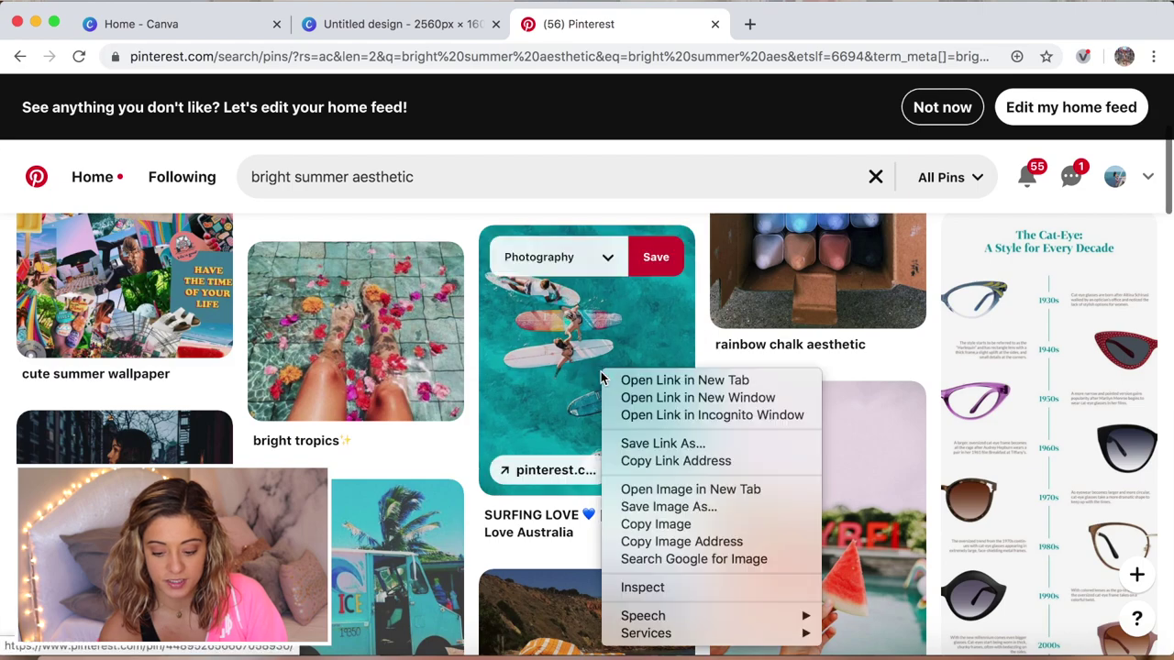
left_click(633, 524)
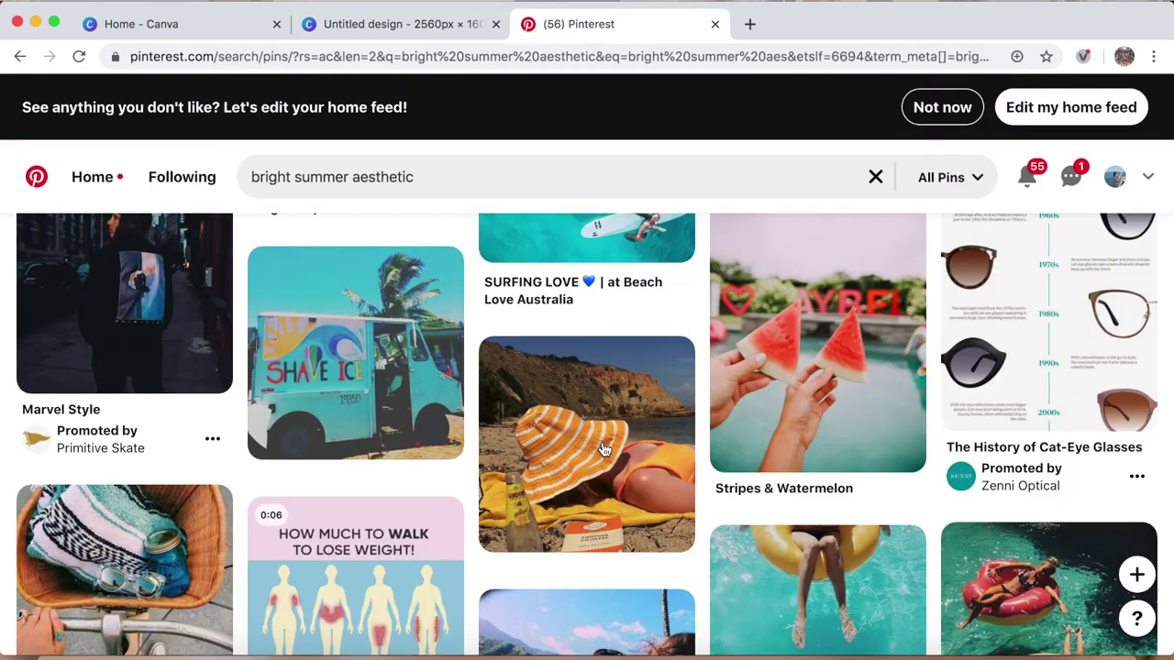
scroll(587, 413, "down", 10)
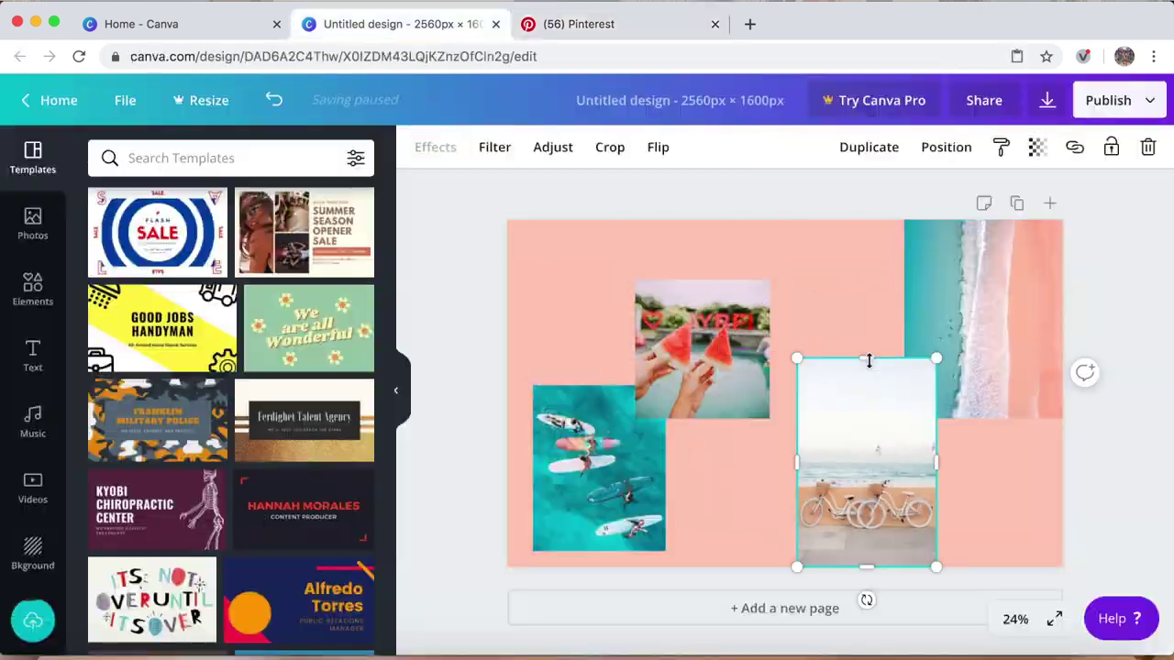
left_click_drag(867, 356, 869, 388)
left_click_drag(800, 406, 776, 419)
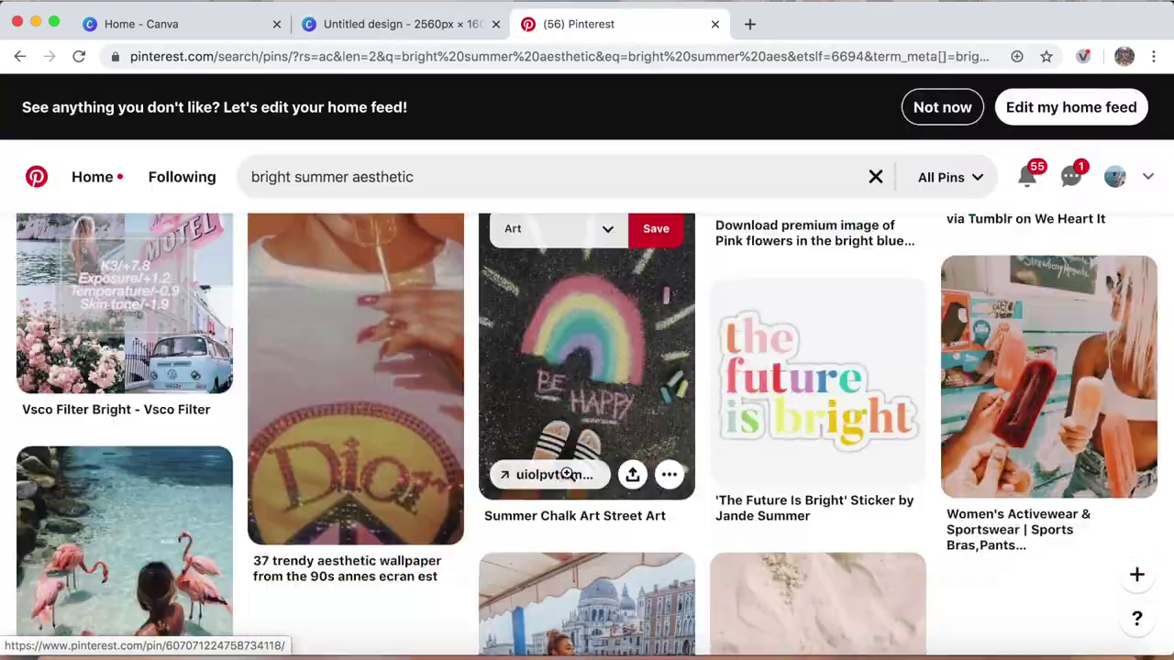
scroll(692, 399, "down", 15)
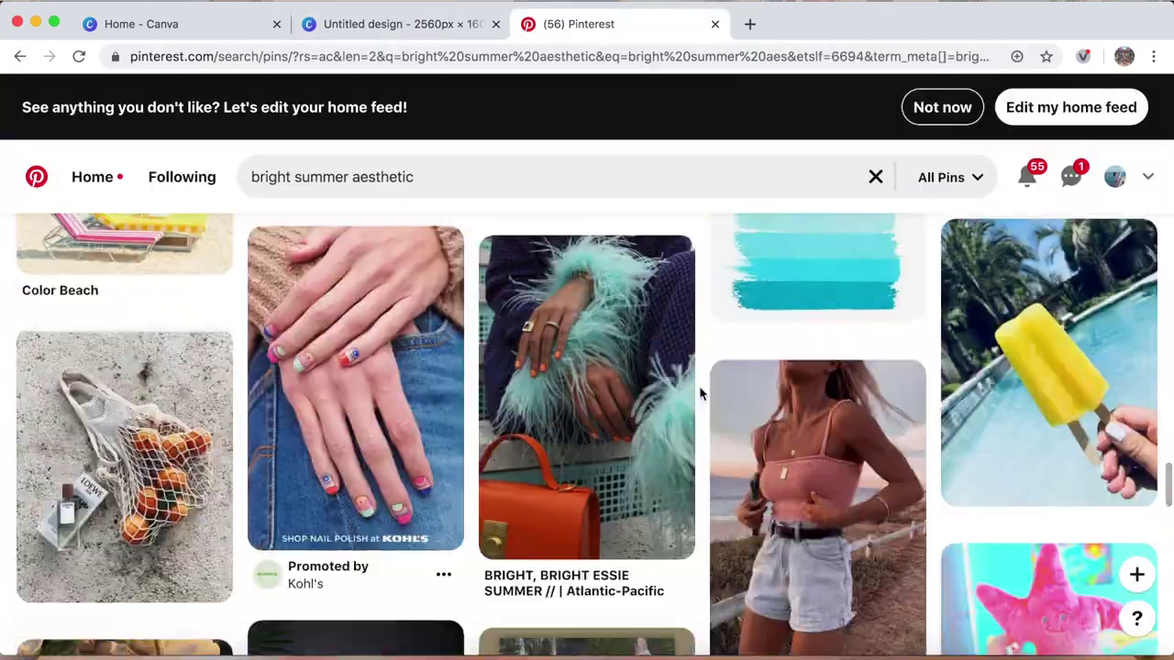
scroll(699, 394, "down", 5)
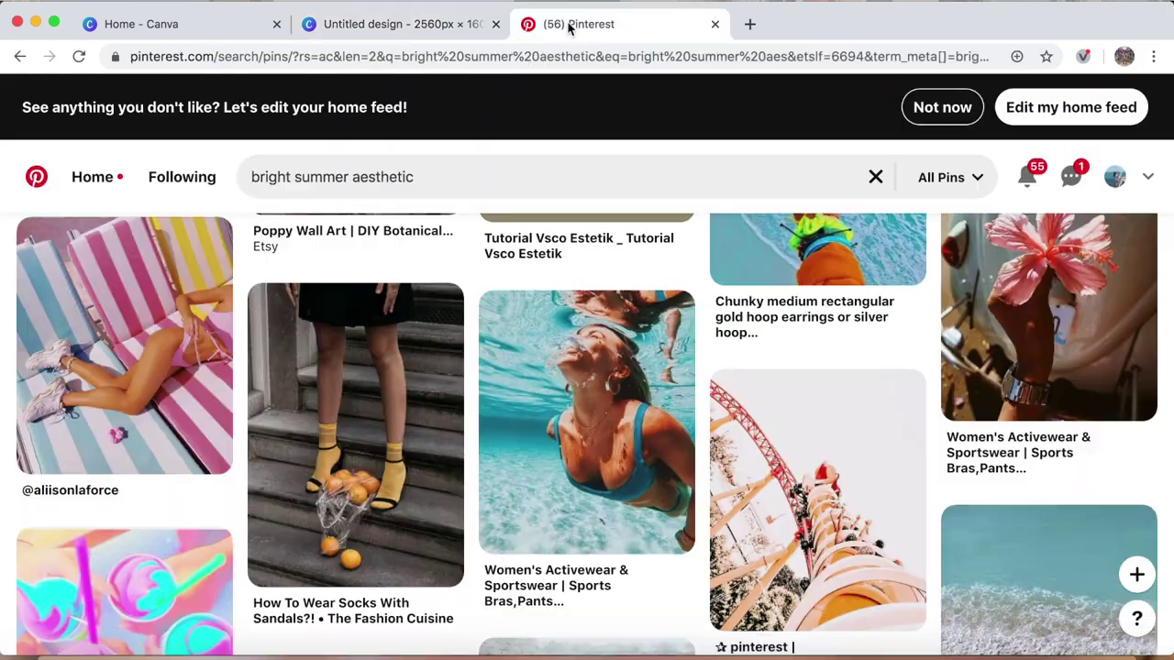
scroll(737, 512, "down", 5)
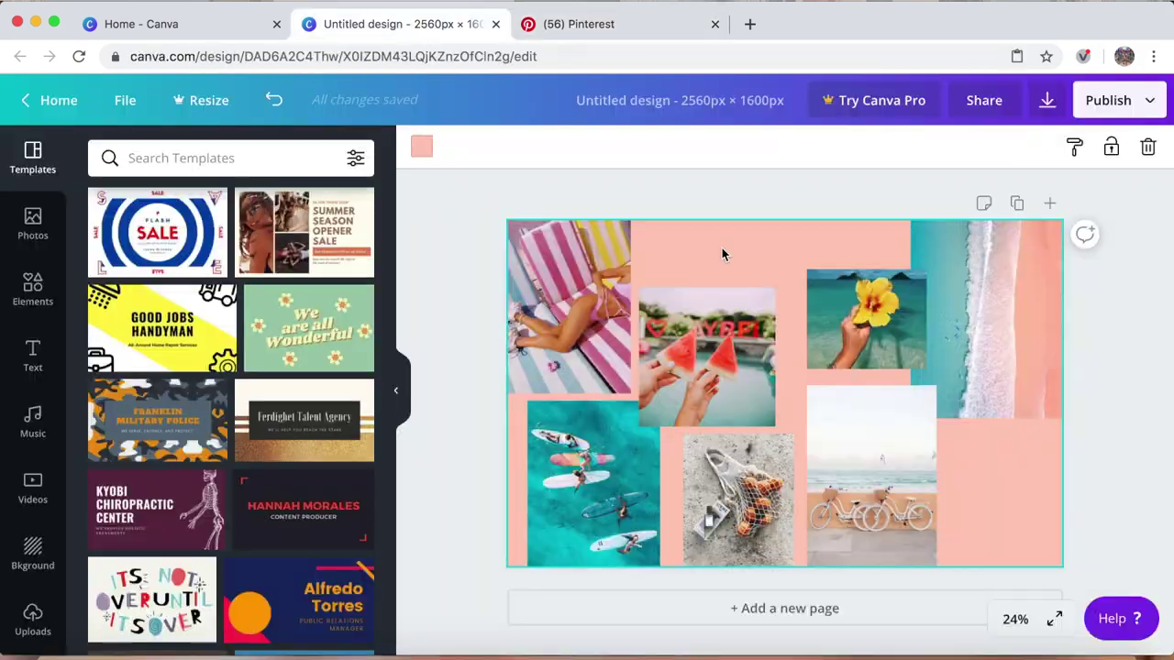
Step: Start a new Pinterest search and move the flower and quote images to the collage top
left_click(723, 254)
left_click(749, 167)
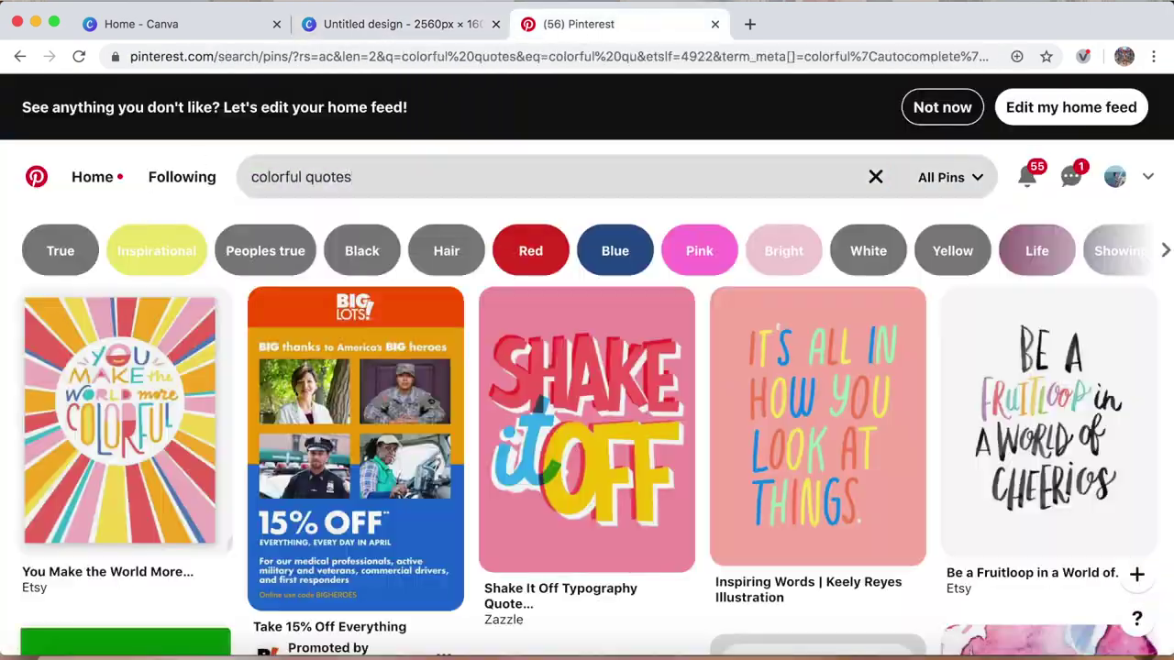
scroll(804, 495, "down", 5)
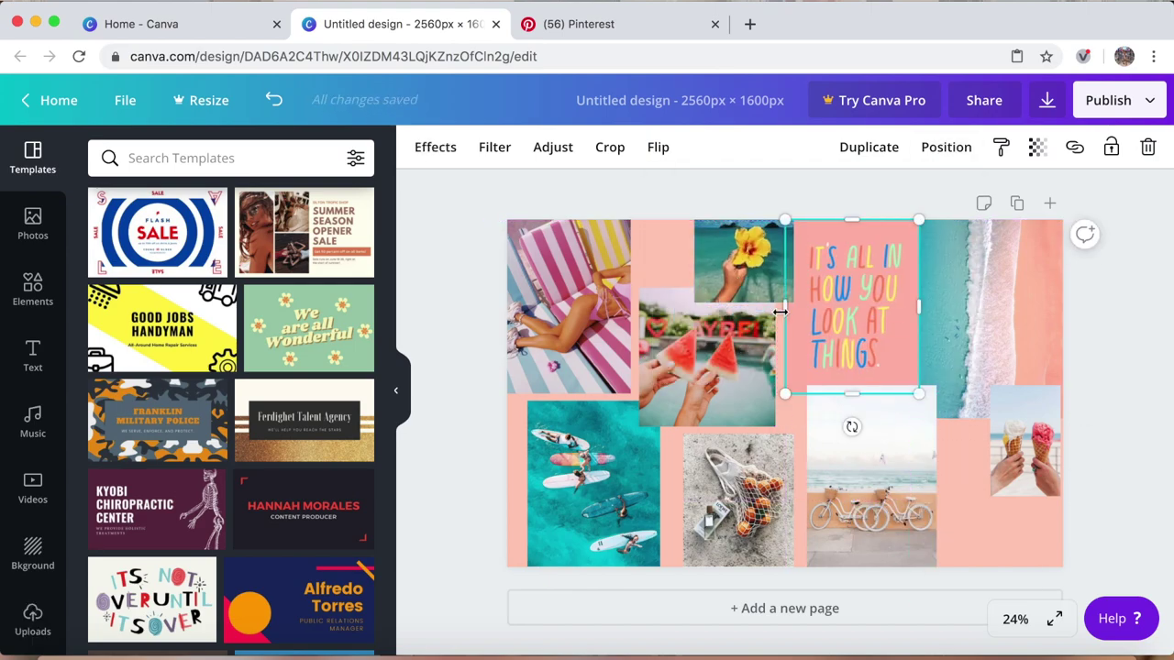
left_click_drag(864, 342, 995, 312)
left_click(883, 434)
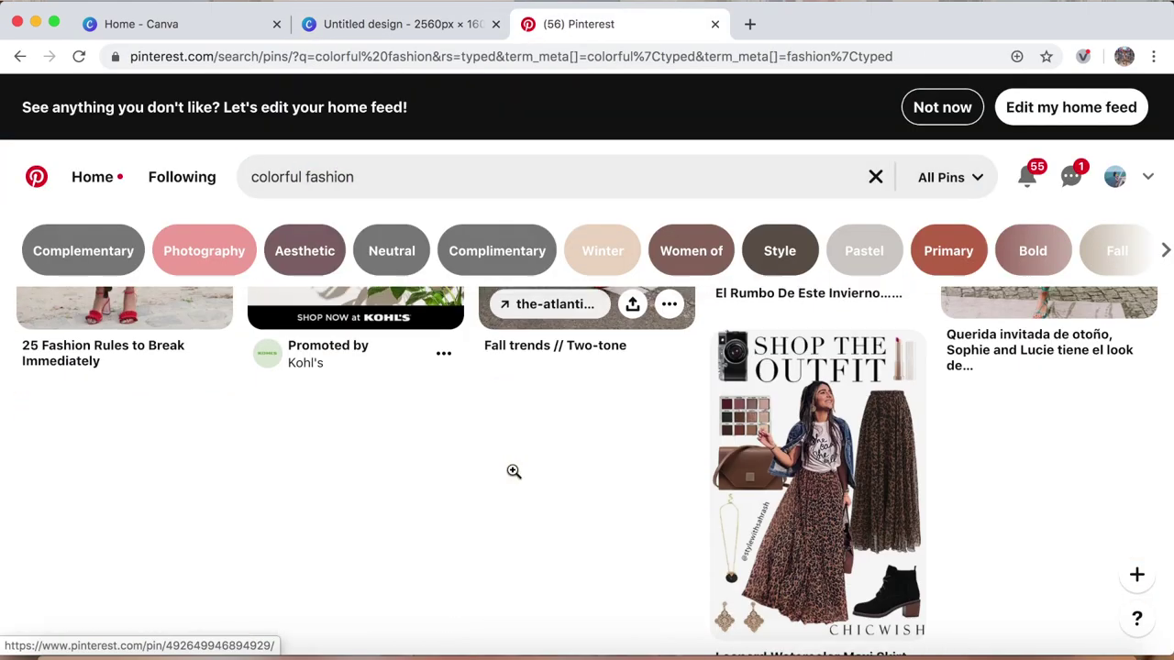
scroll(513, 470, "down", 5)
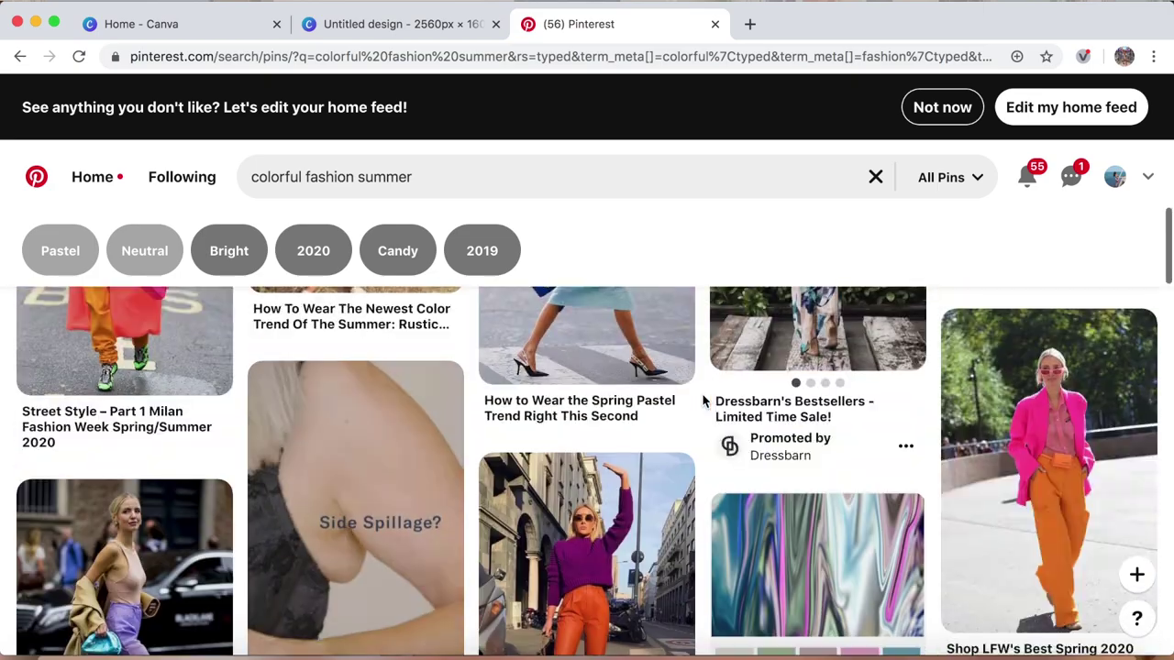
left_click(439, 24)
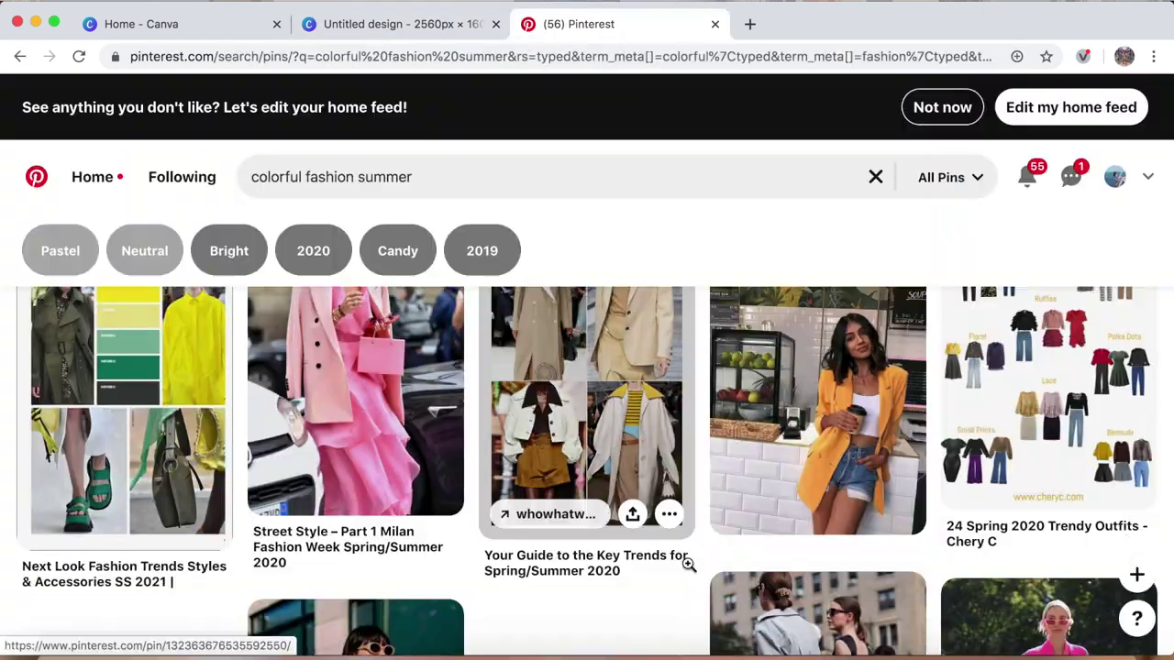
Step: Put the ice-cream photo beside the bikes and the 'Choose Happy' quote in the top slot
scroll(587, 412, "down", 5)
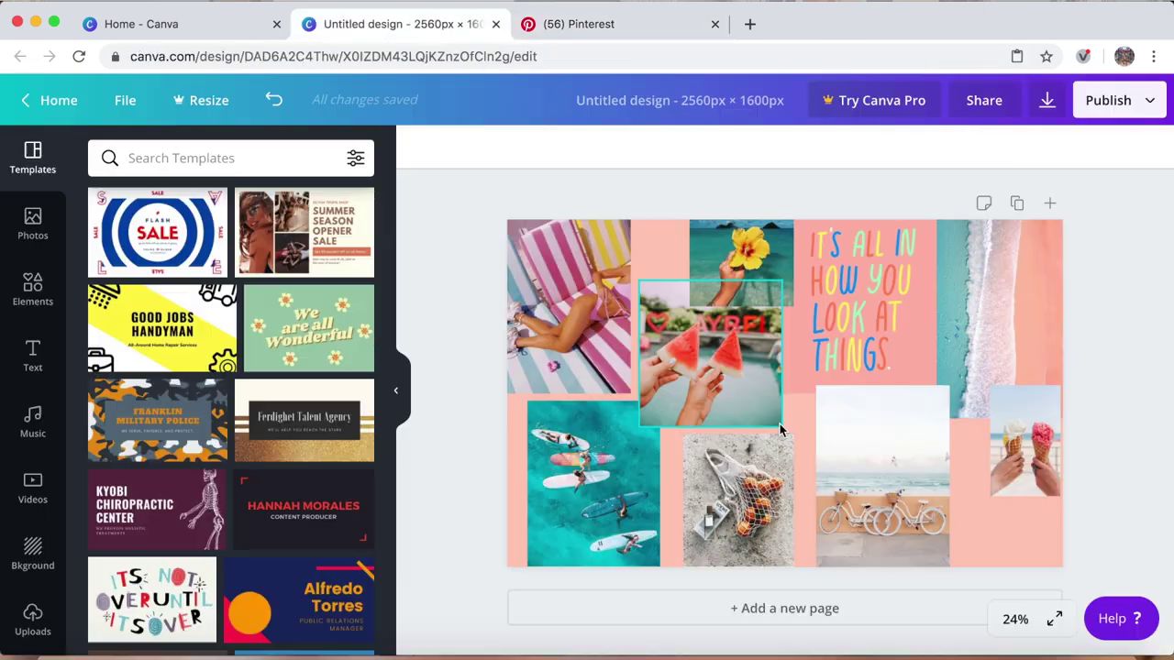
left_click_drag(812, 357, 829, 427)
left_click(992, 306)
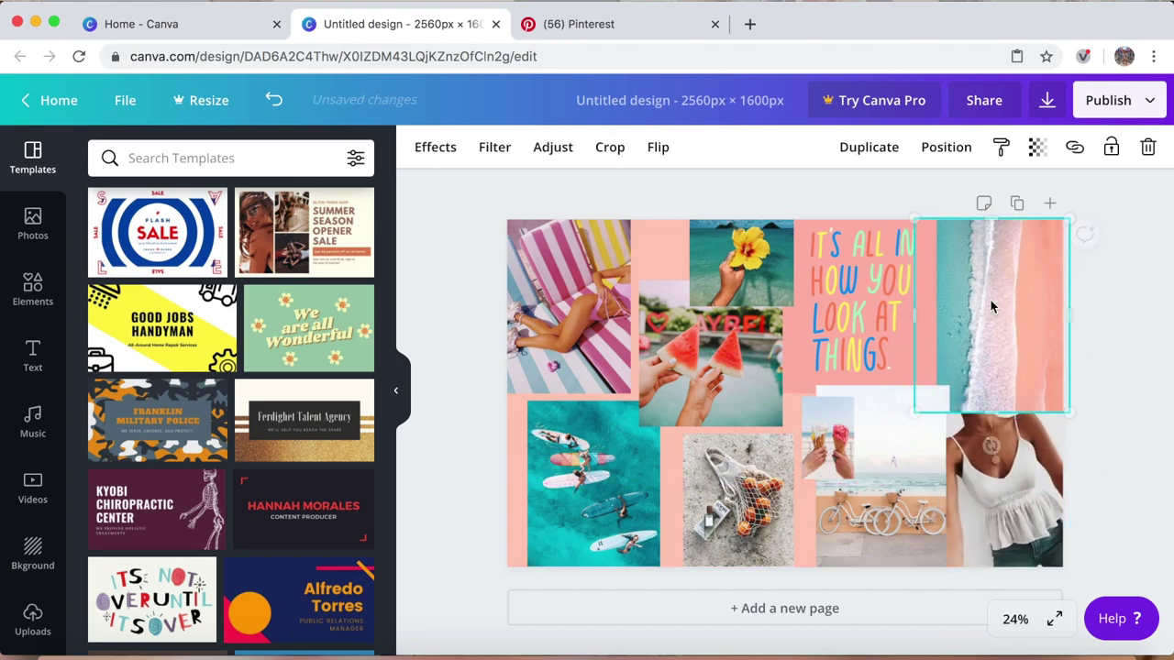
left_click(1117, 365)
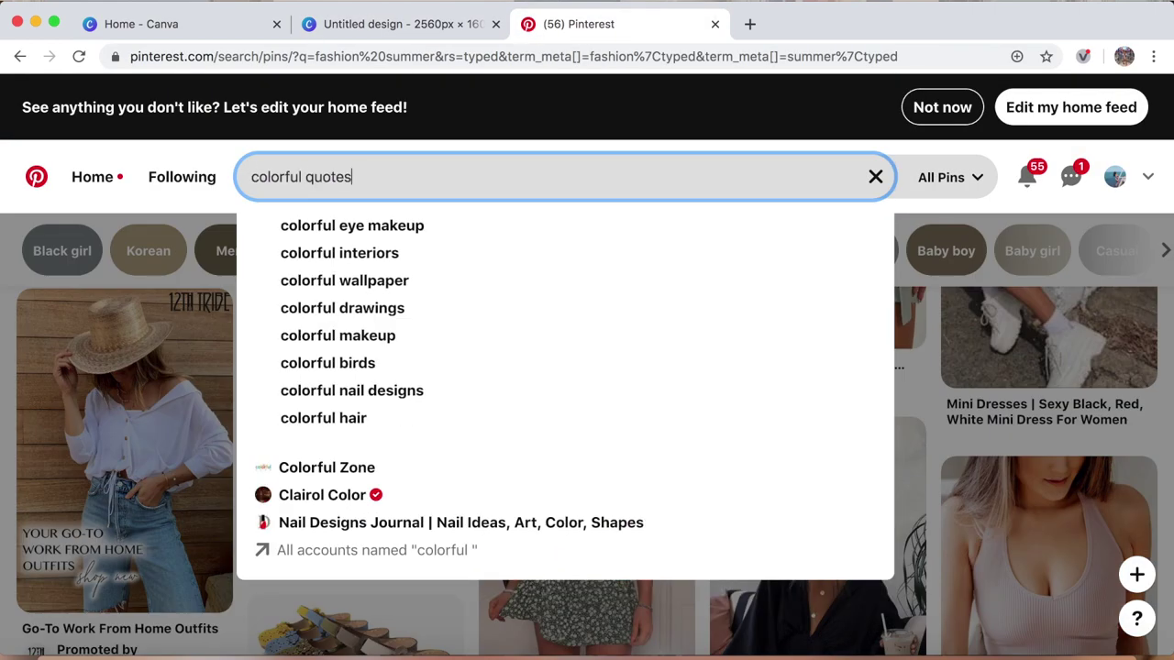
key("Return")
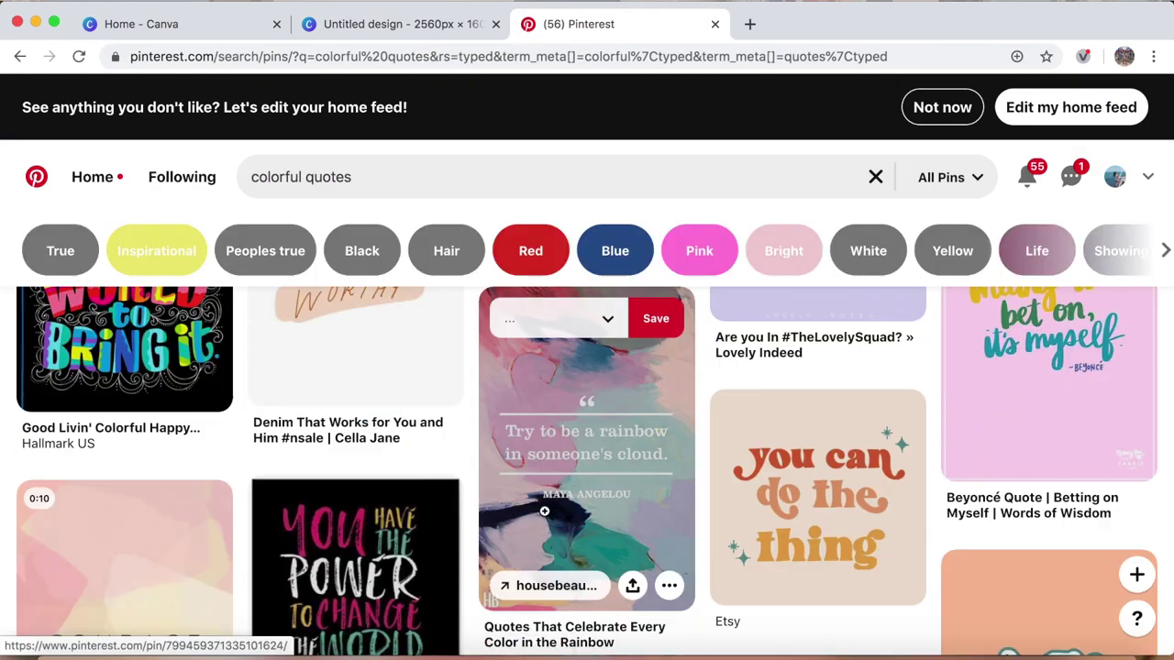
scroll(362, 413, "down", 10)
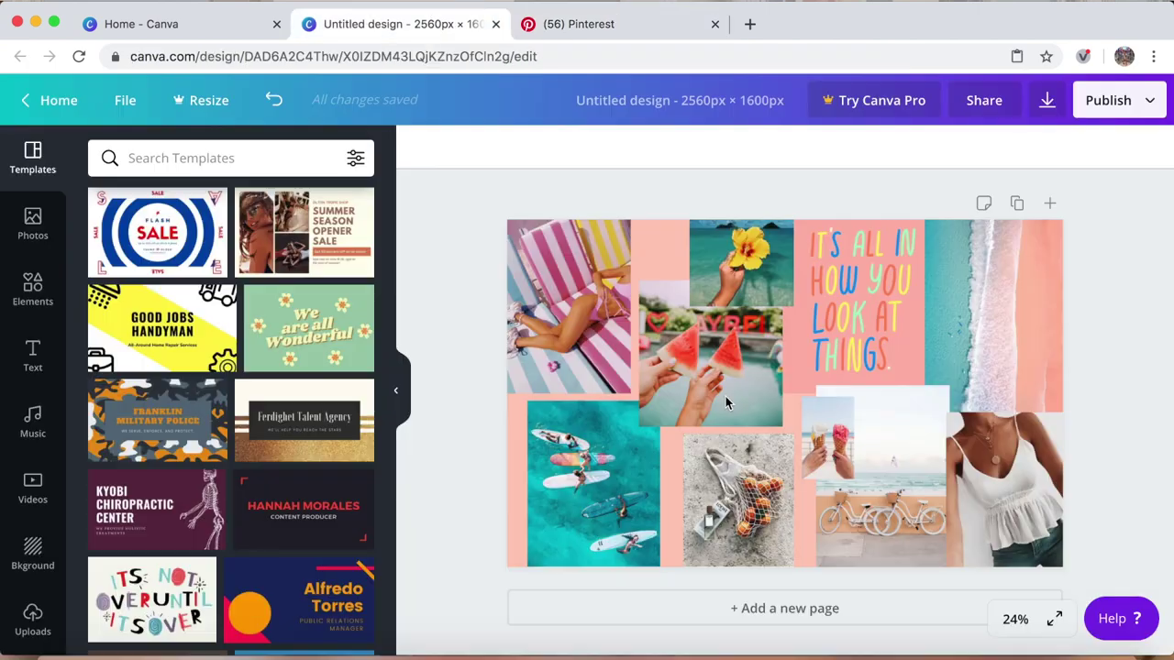
left_click(814, 401)
left_click_drag(814, 401, 660, 249)
left_click(395, 389)
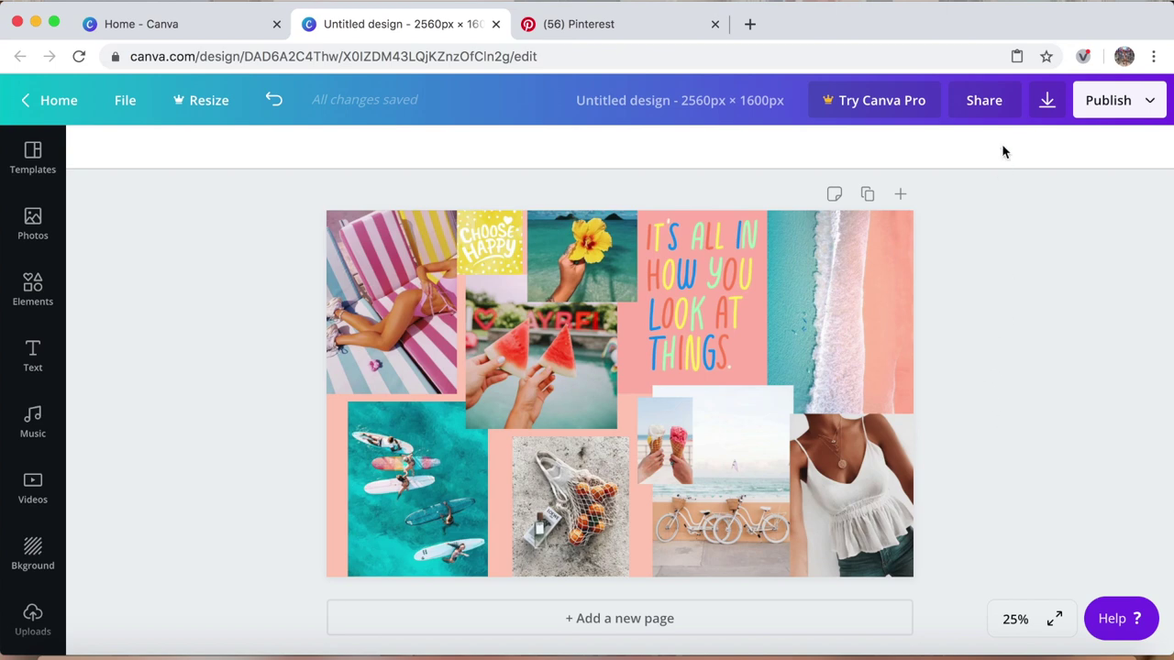
Step: Download the collage as a PNG named 'summer collage' into Documents
left_click(1049, 95)
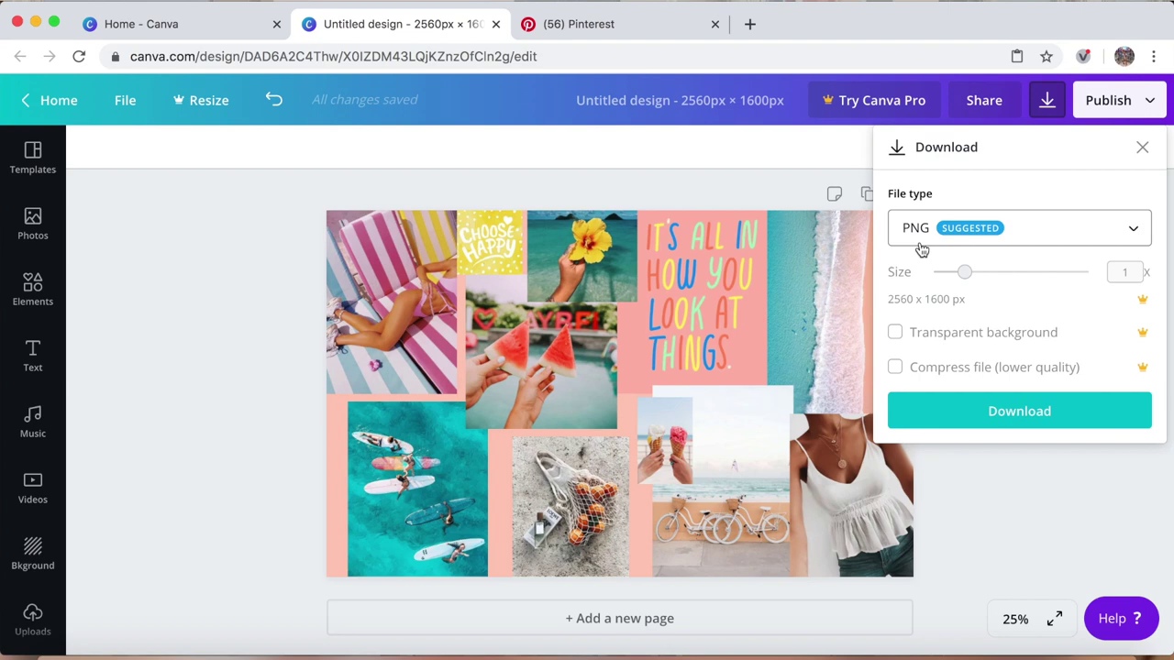
left_click(963, 396)
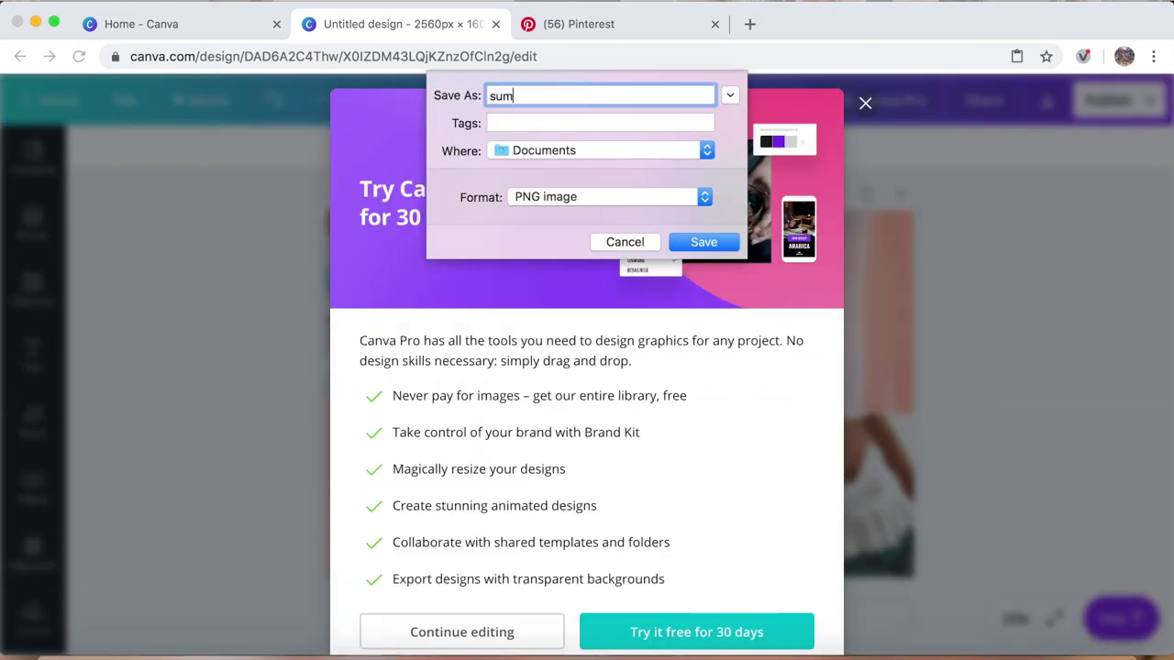
key("Return")
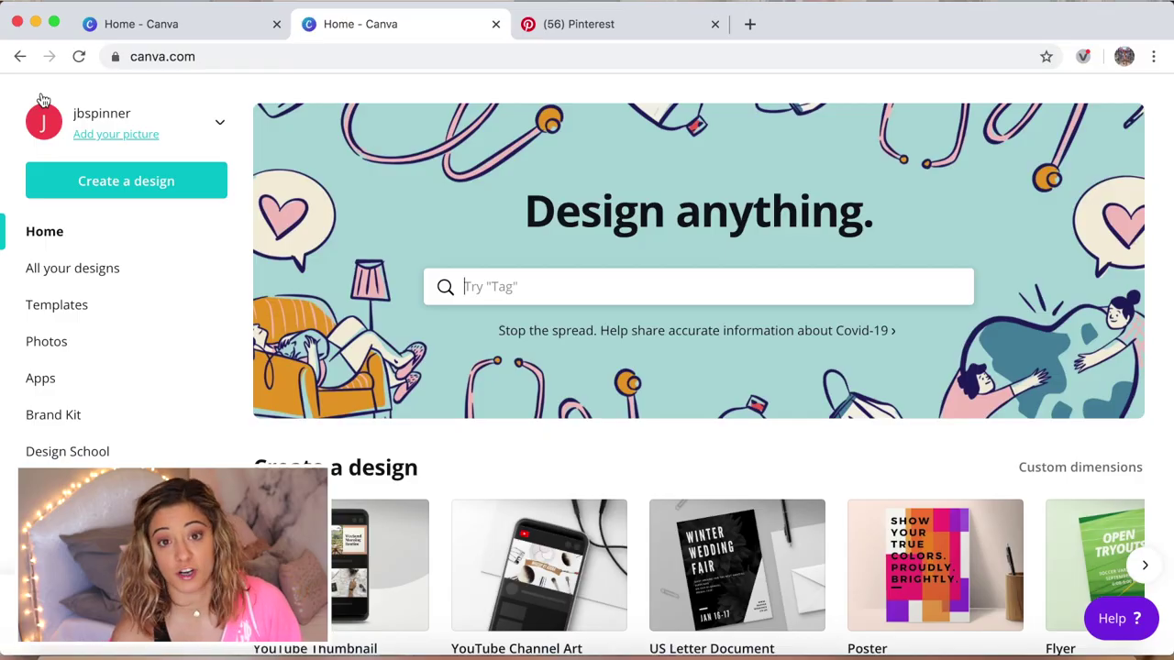
Step: Open the Create a design menu from the Canva home page
left_click(97, 188)
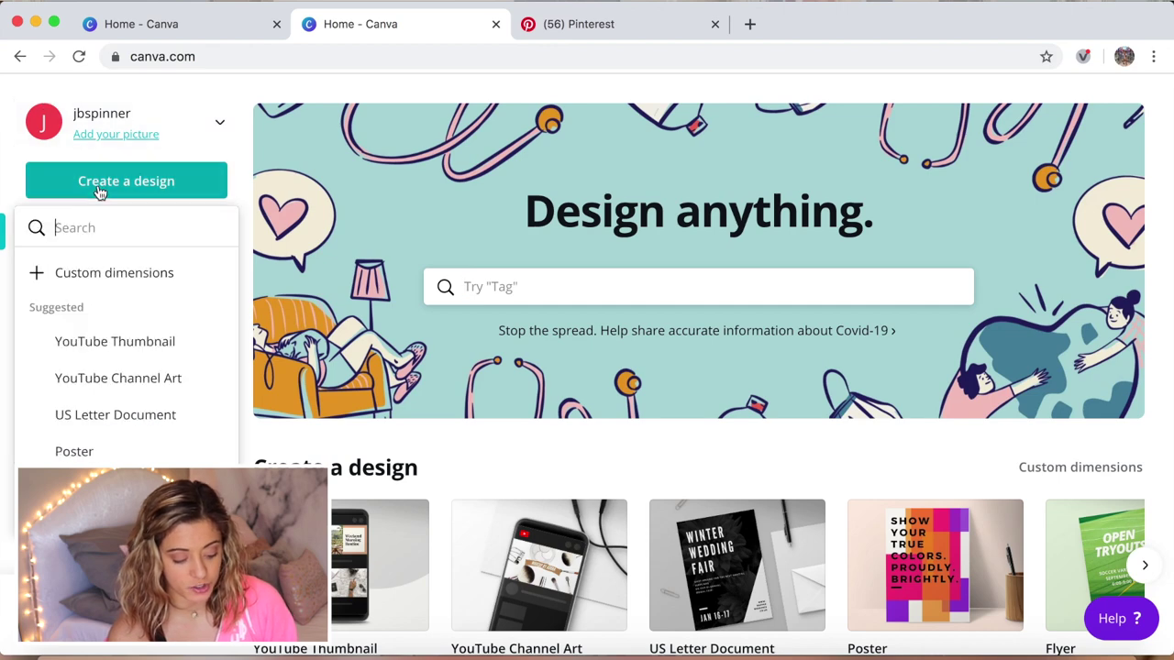
Step: Look up the iPhone XR screen size and create an 828 × 1792 px custom design
left_click(96, 275)
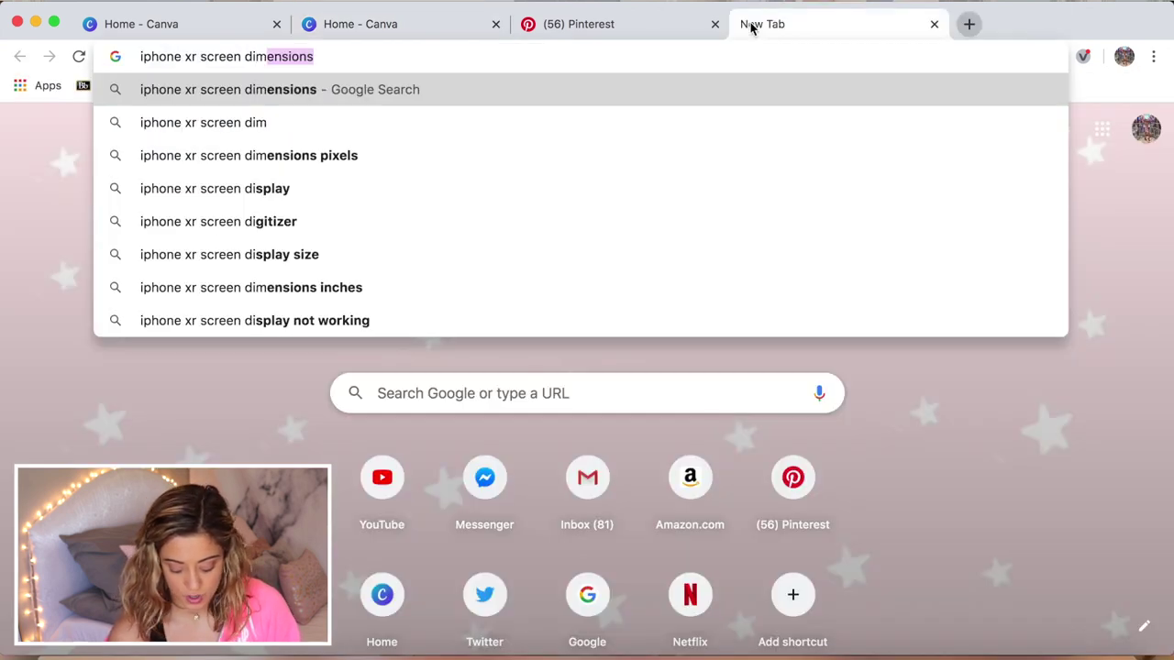
type("ensions")
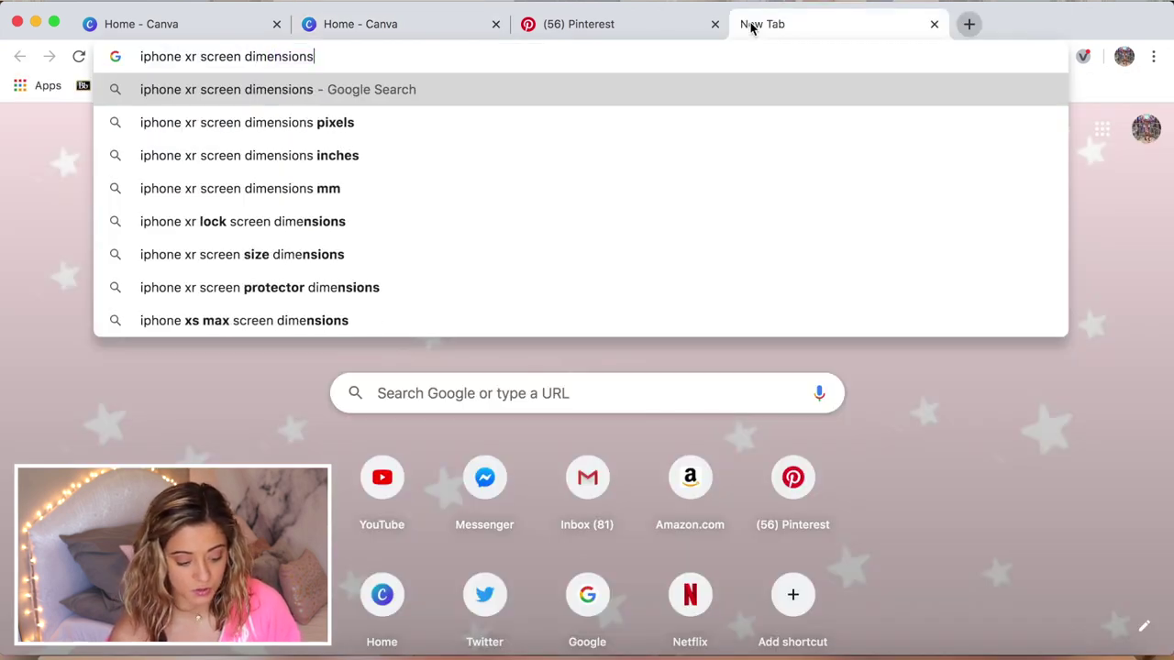
key("Return")
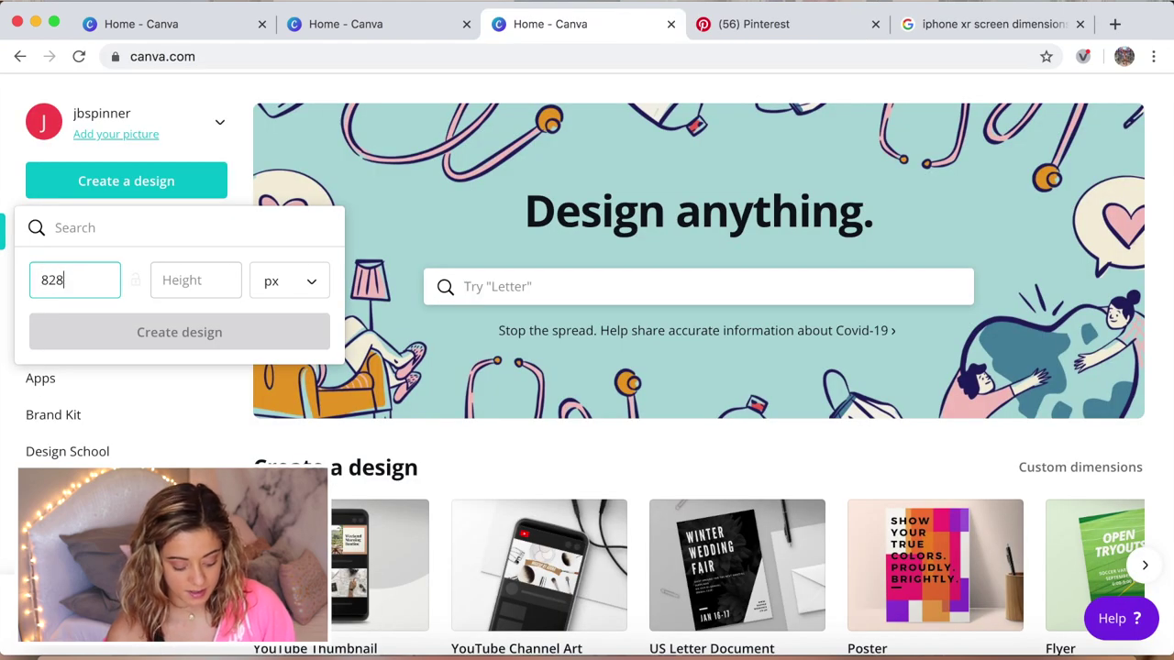
type("1792")
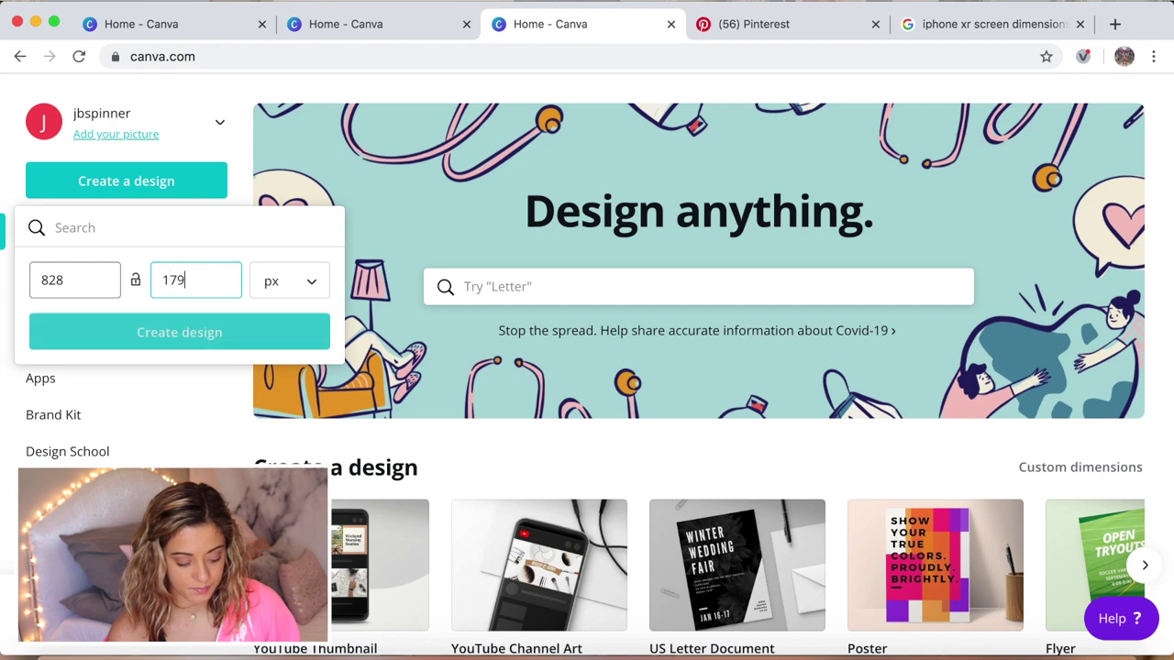
left_click(131, 336)
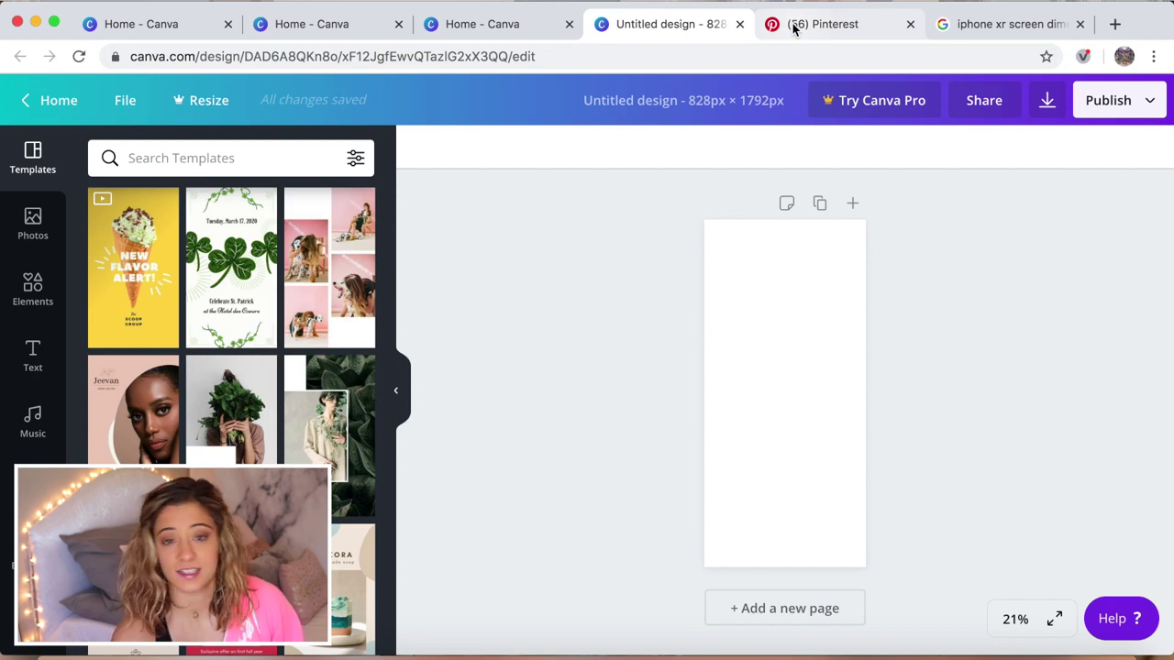
Step: Search Pinterest for 'earthy aesthetic' and 'succulents aes' and copy the reading photo
left_click(794, 25)
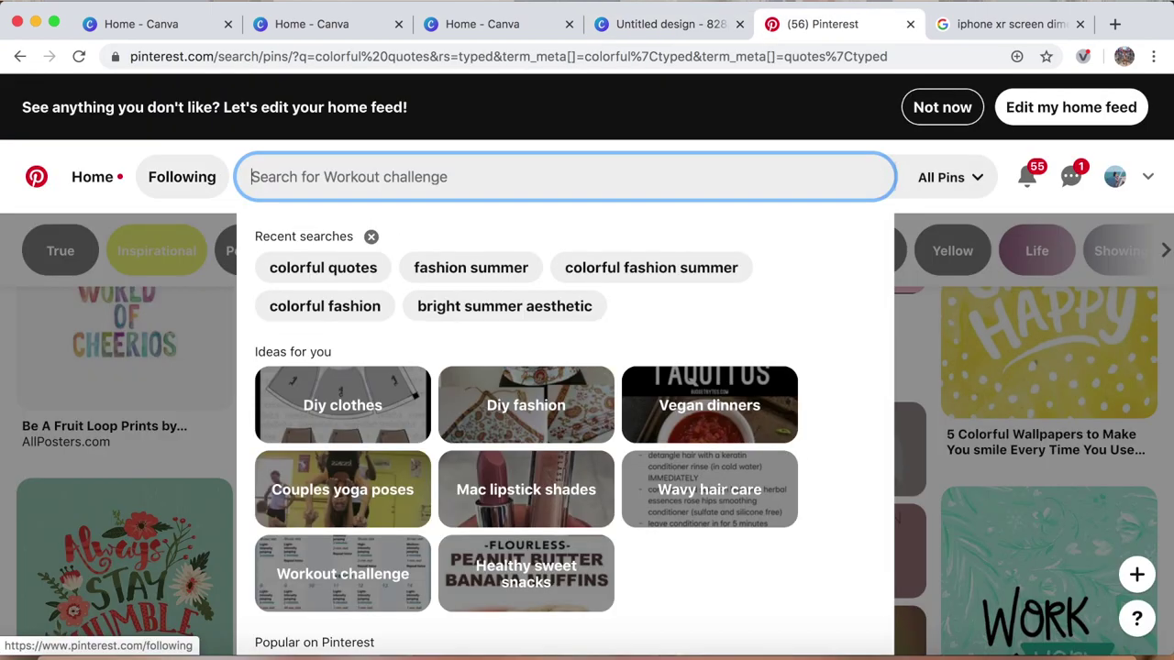
type("earthy aesthetic")
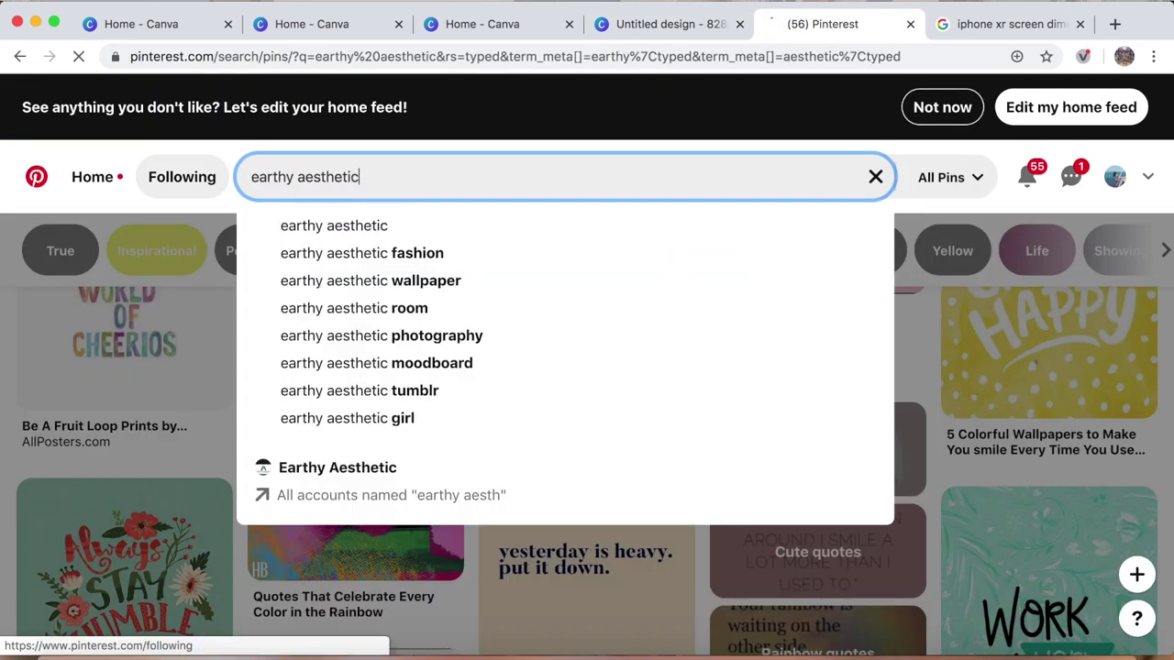
key("Return")
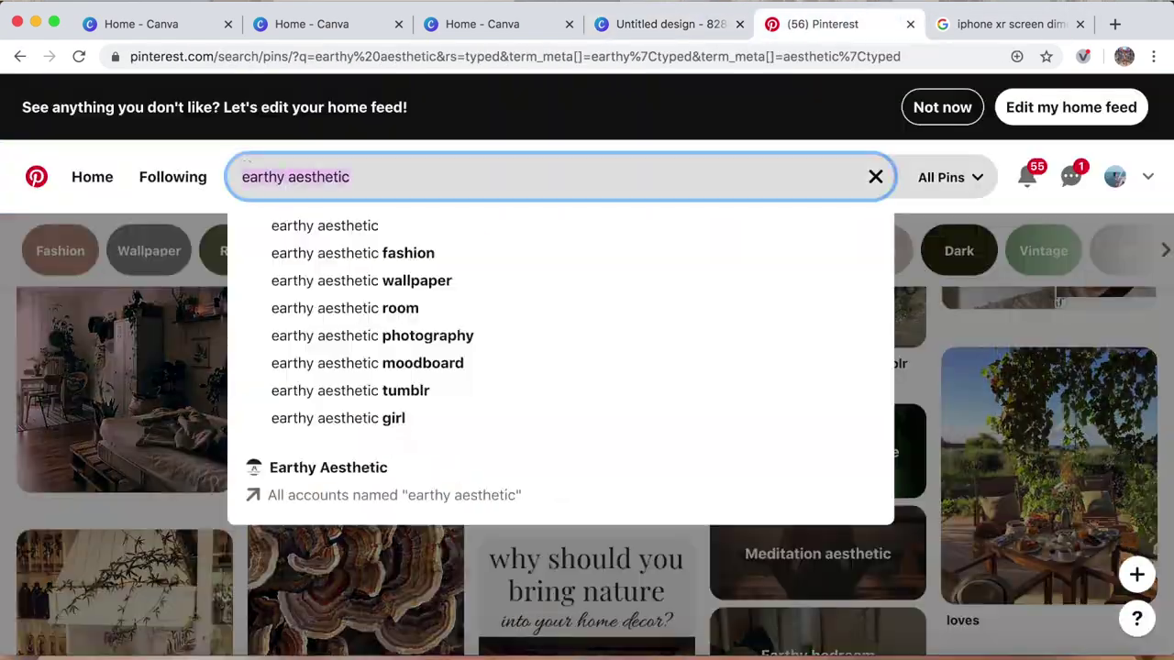
type("succulents aes")
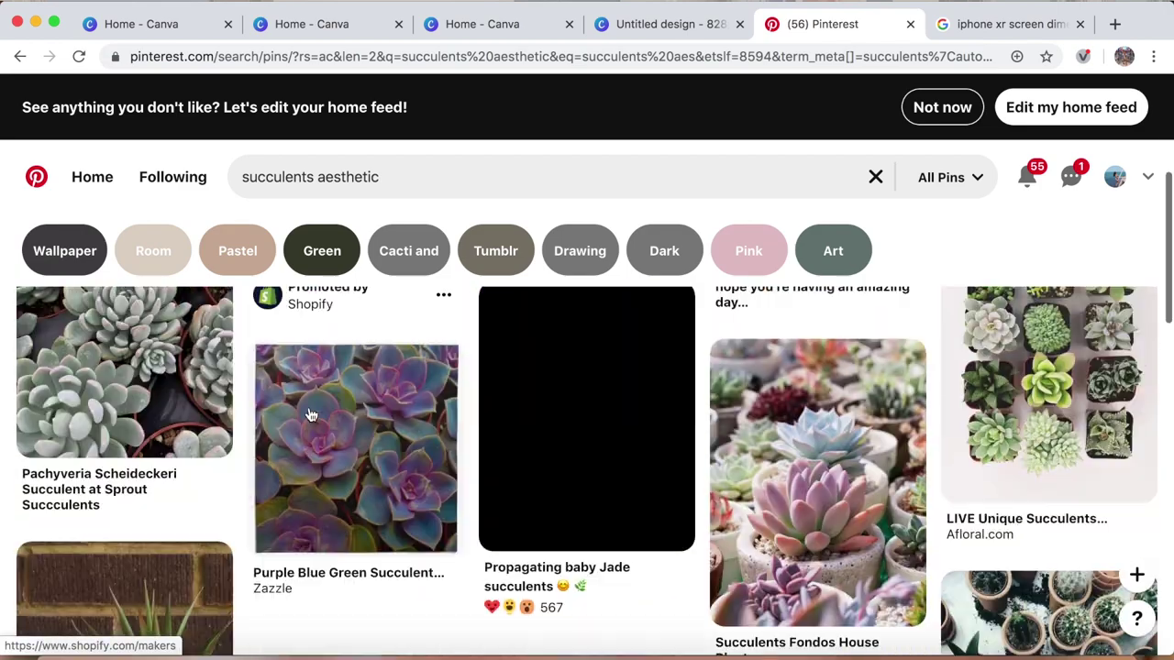
scroll(742, 466, "down", 5)
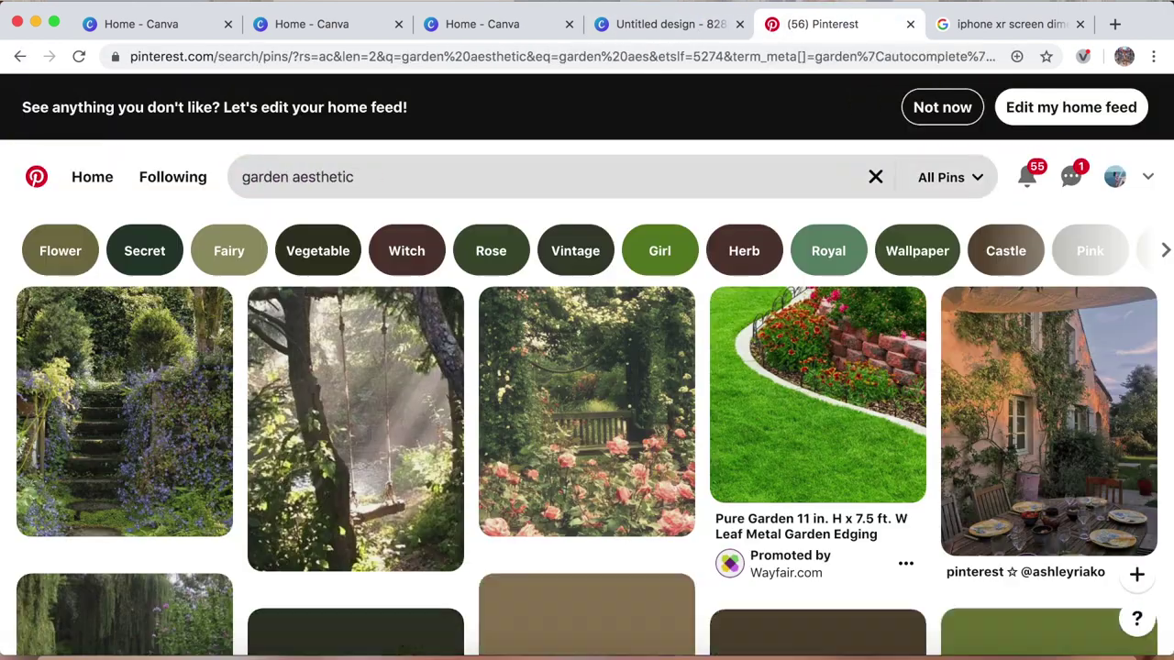
scroll(587, 459, "down", 5)
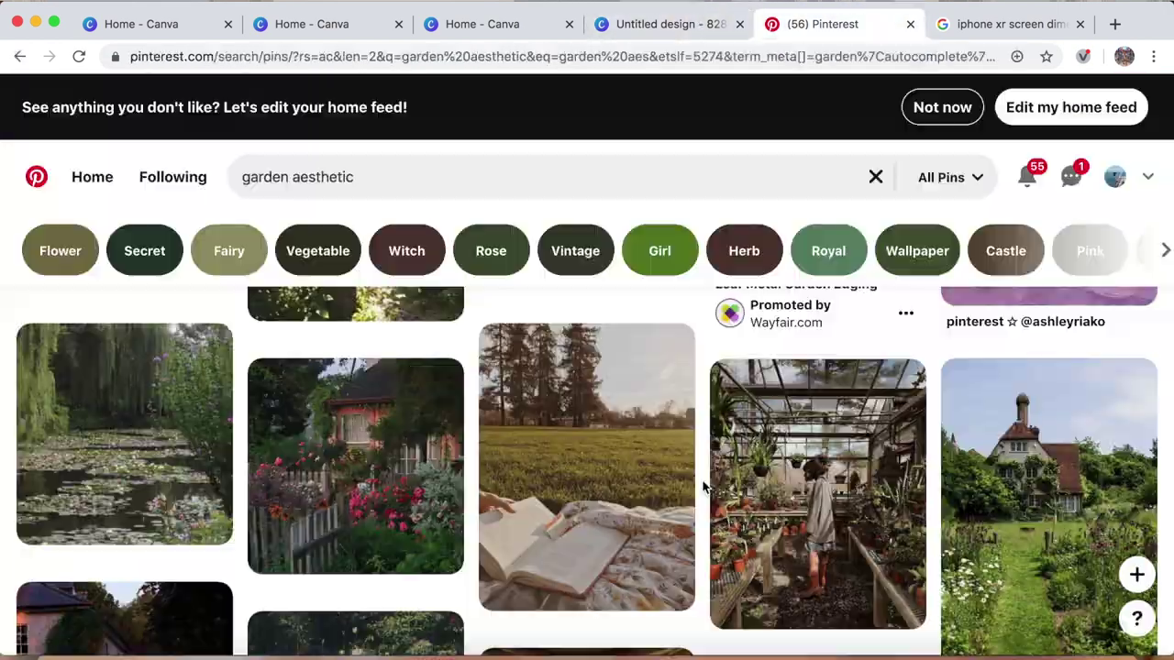
scroll(816, 458, "down", 5)
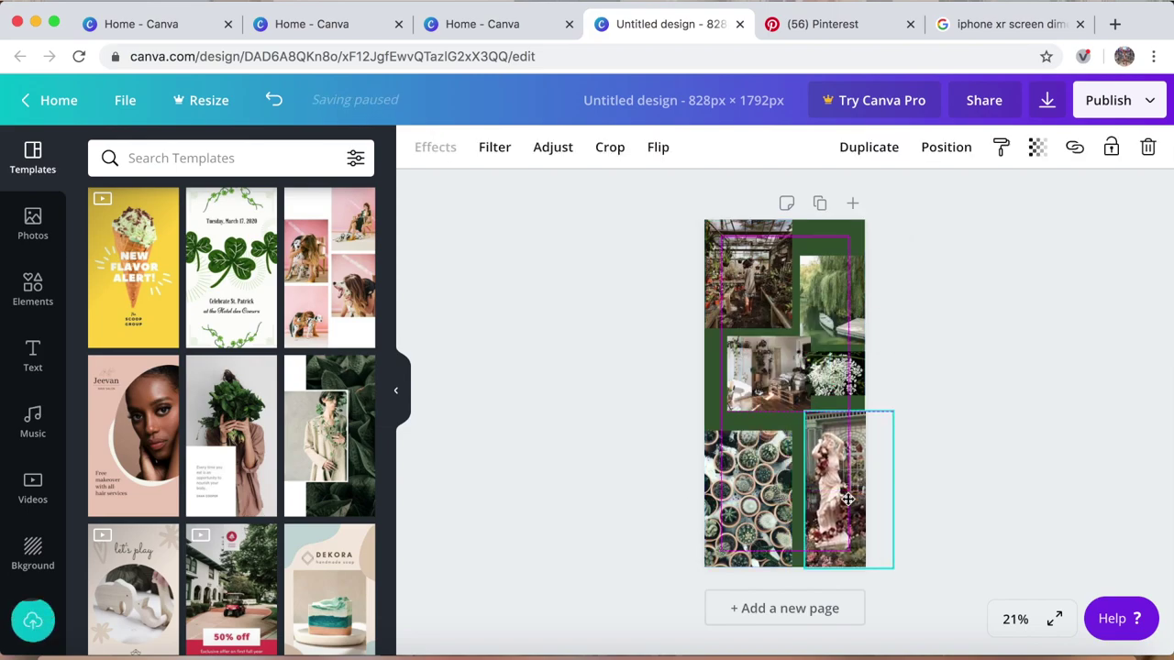
right_click(799, 369)
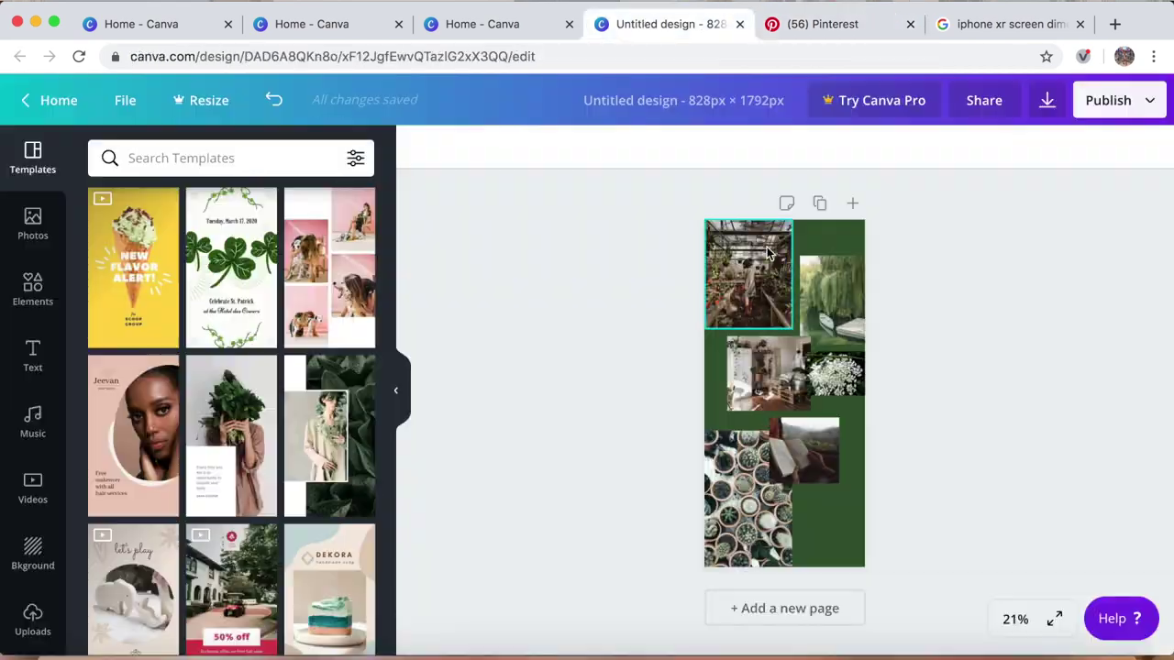
Step: Rotate the new image to 88°, place the beach and eye images, and search 'olive green aesthetic'
left_click_drag(798, 412, 899, 162)
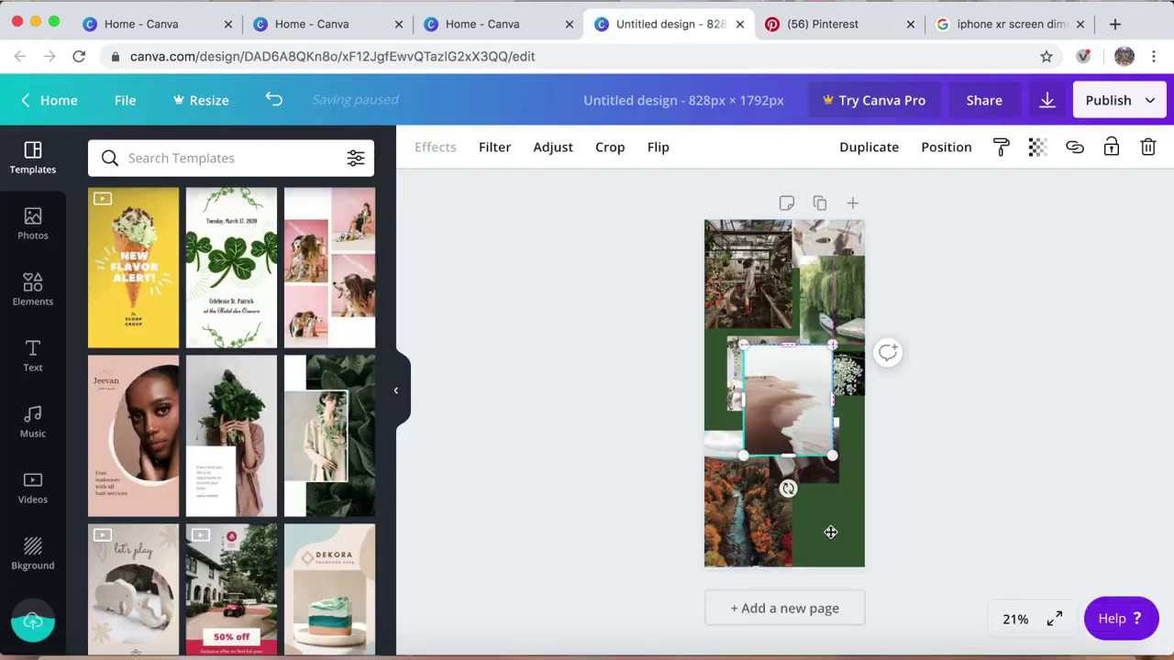
left_click_drag(798, 458, 811, 520)
left_click(801, 33)
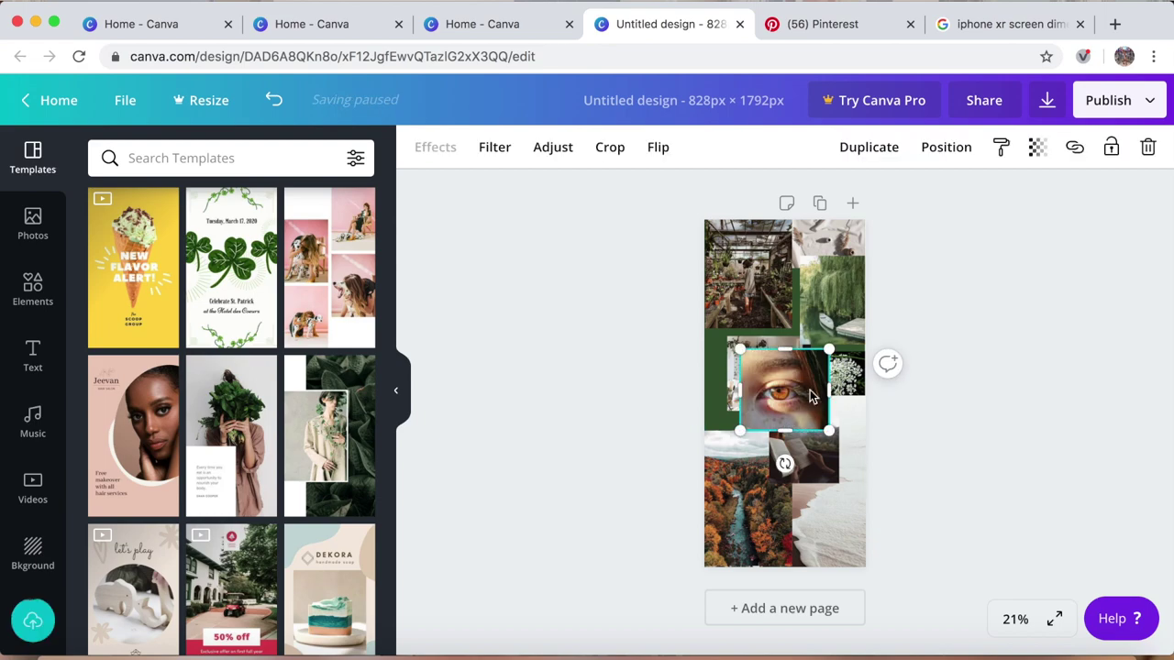
left_click_drag(780, 461, 833, 542)
left_click(379, 177)
type("olive green aesthetic")
key("Return")
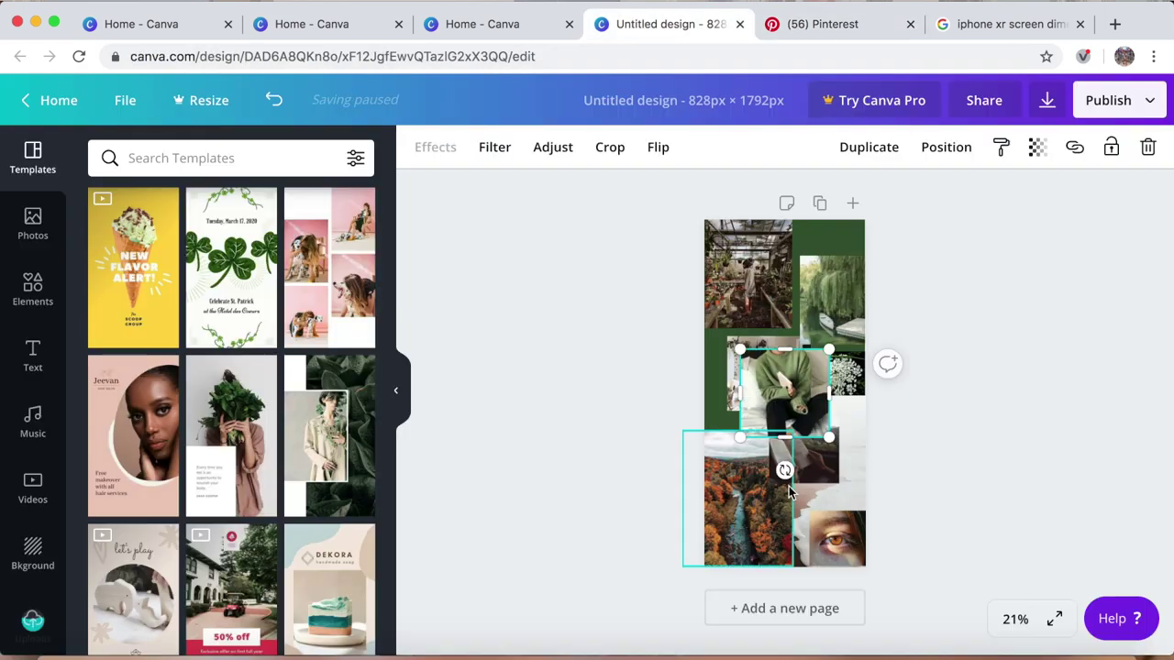
Step: Arrange the sweater photo bottom-left, eye photo left-middle, green text box top-right, and 'yes you can' tile
left_click_drag(737, 497, 726, 529)
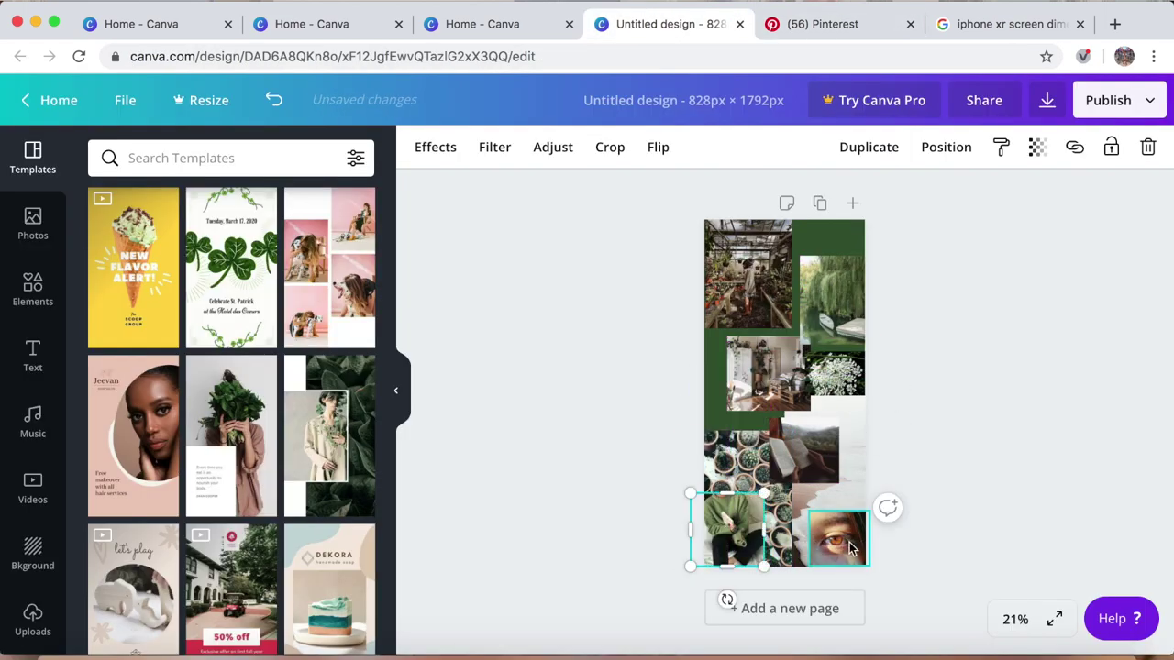
left_click_drag(849, 549, 731, 426)
left_click(807, 26)
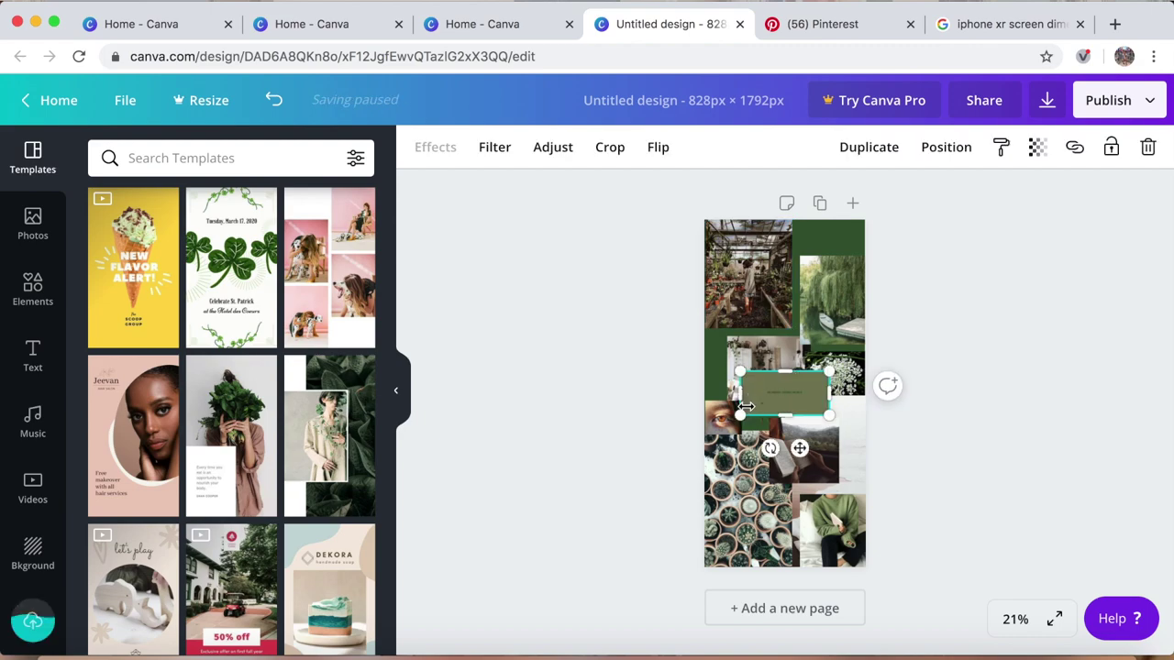
left_click_drag(784, 394, 828, 237)
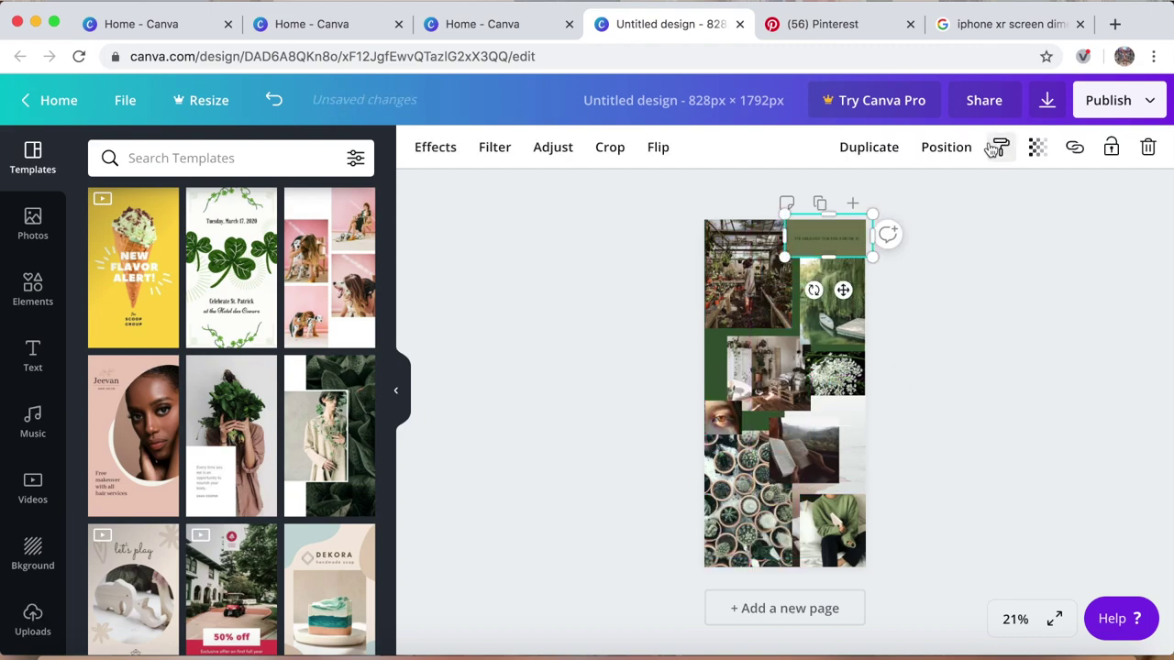
key("Escape")
left_click(823, 26)
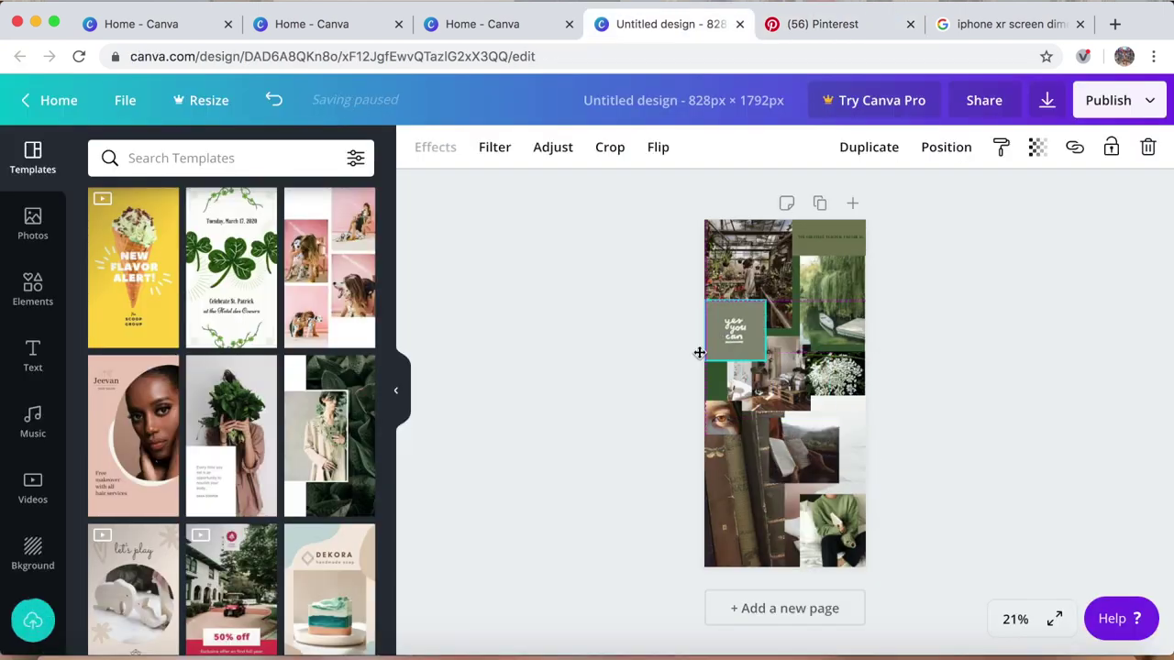
left_click_drag(699, 352, 720, 528)
Step: Change the page background colour to olive
left_click(422, 147)
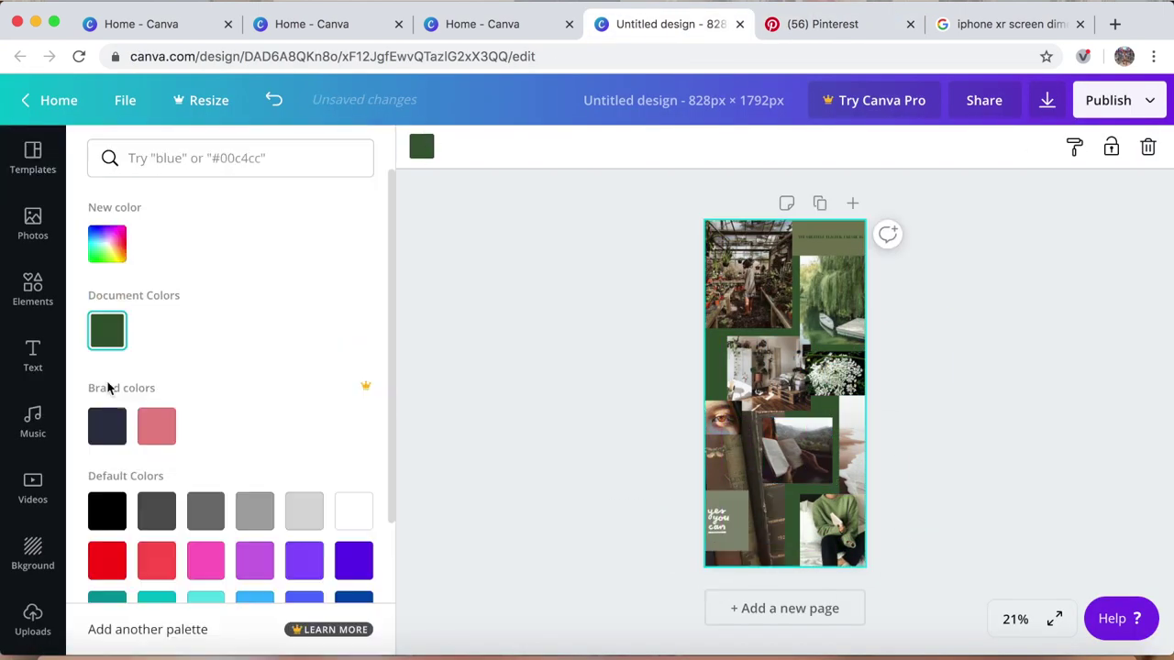
left_click(107, 244)
left_click(170, 398)
Step: Check the sweater photo's filters and adjustments, then move the 'yes you can' tile bottom-right
left_click(830, 532)
left_click(494, 147)
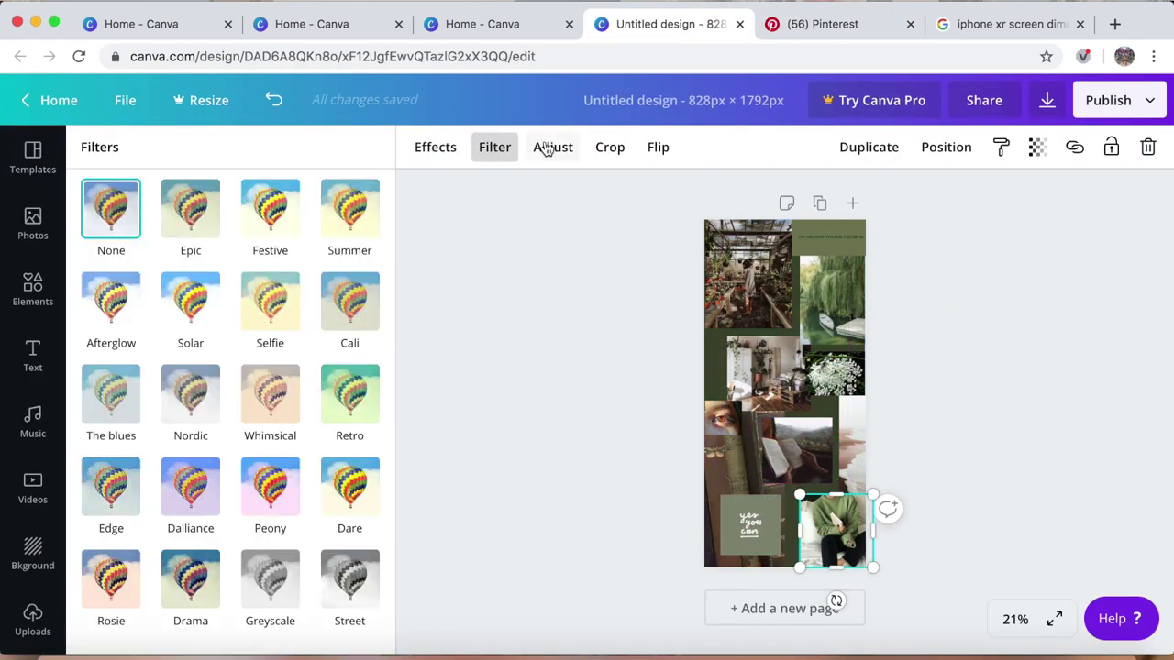
left_click(553, 146)
left_click(750, 541)
left_click_drag(750, 541, 747, 509)
left_click(946, 147)
left_click(770, 505)
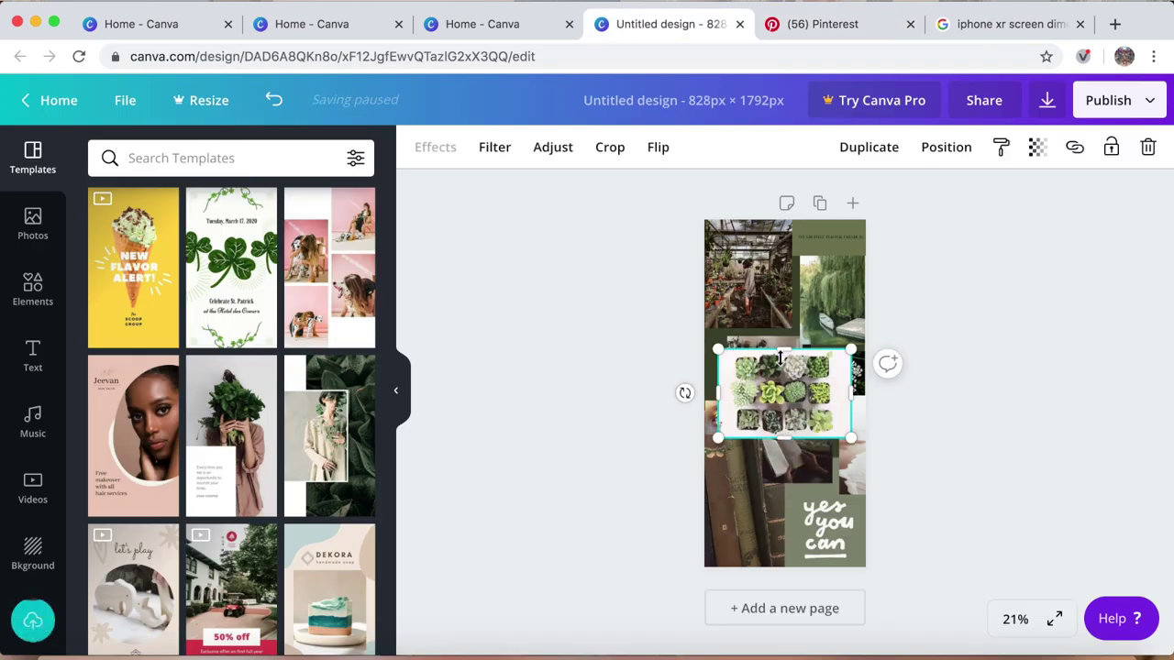
Step: Send one photo to the back and bring the bottom-left succulent strip forward one layer
right_click(779, 358)
left_click(852, 461)
left_click(741, 551)
left_click(946, 147)
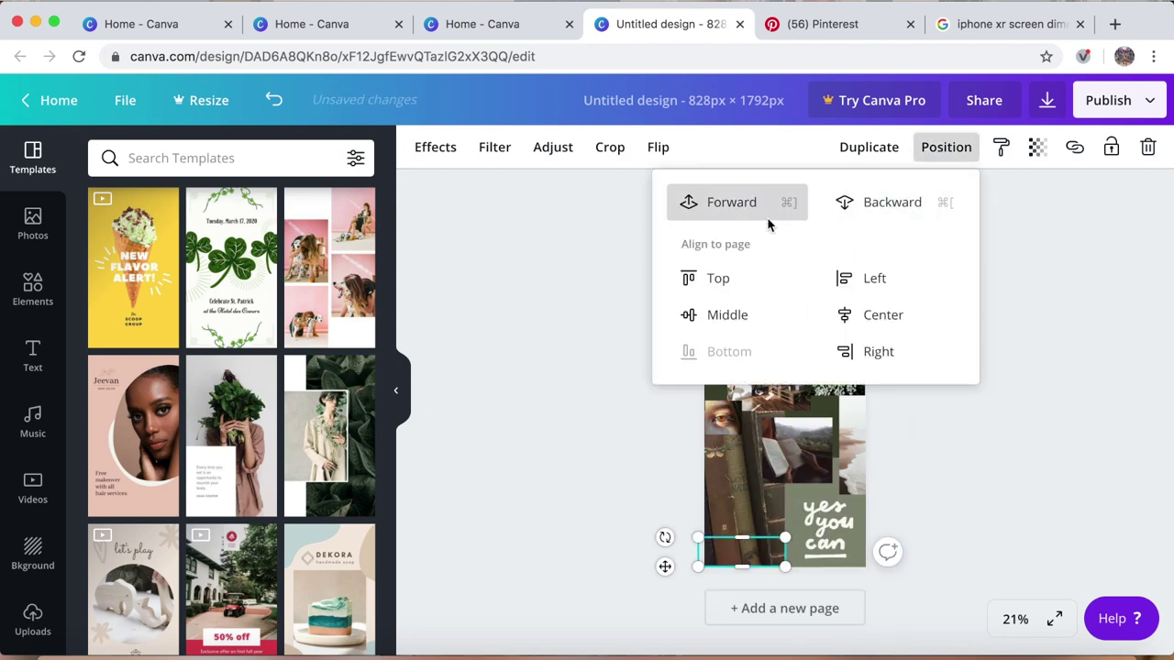
left_click(766, 218)
left_click(636, 557)
Step: Resize the small interior photo at middle-left from its top-left corner
left_click(736, 550)
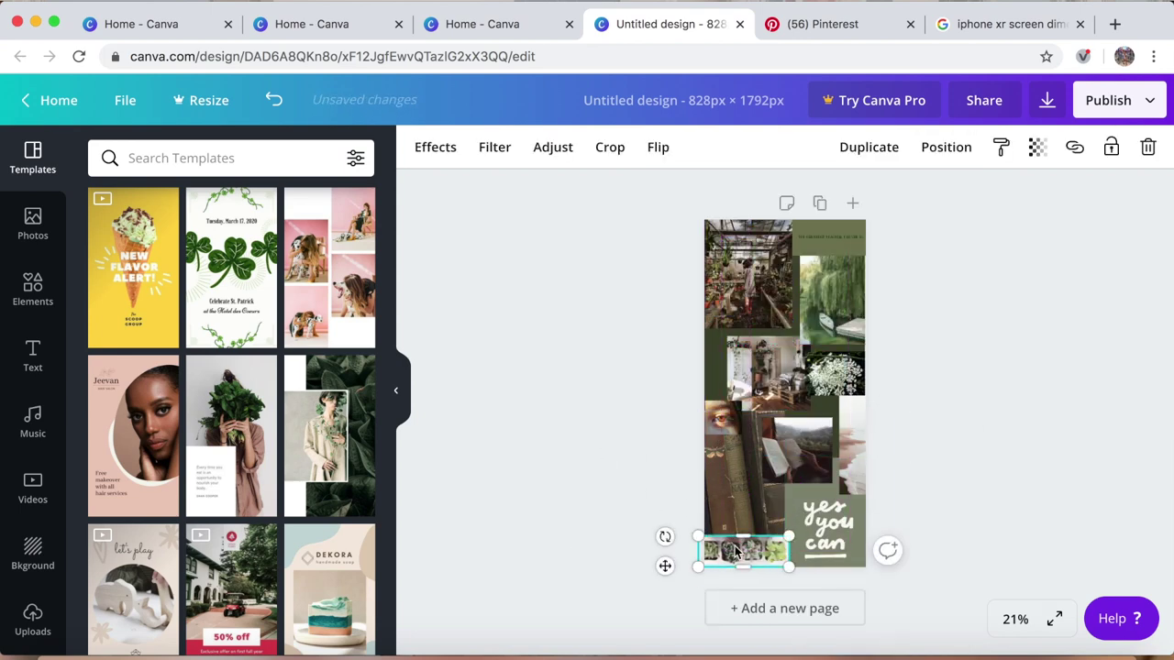
left_click(724, 344)
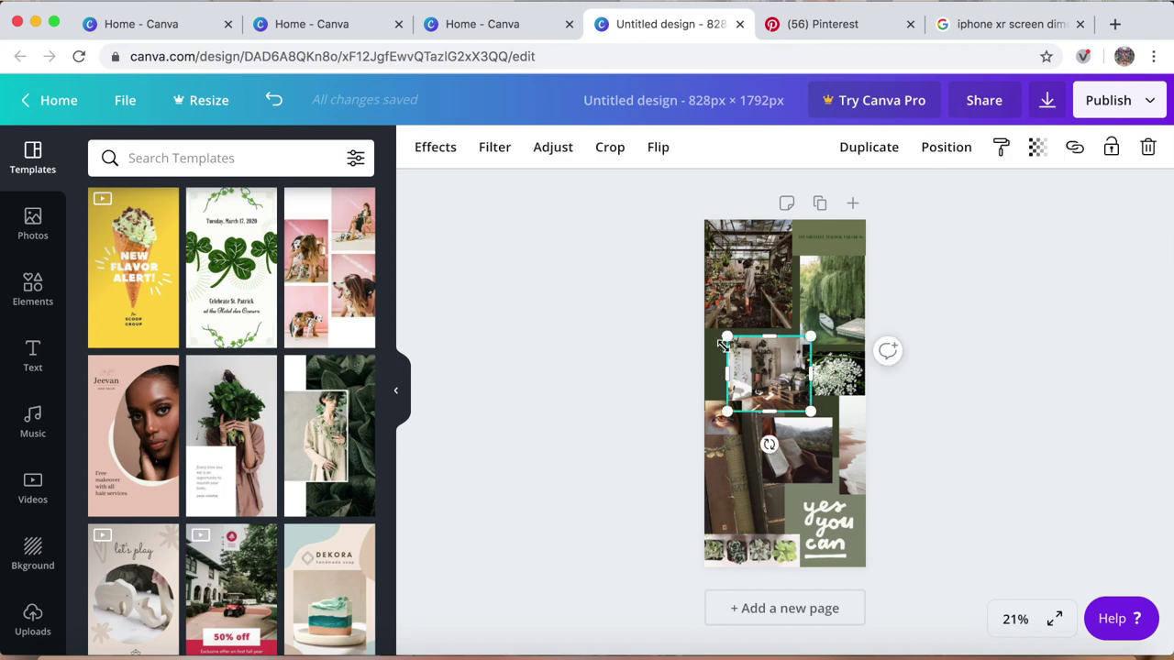
left_click_drag(724, 344, 719, 333)
left_click(848, 449)
left_click(993, 392)
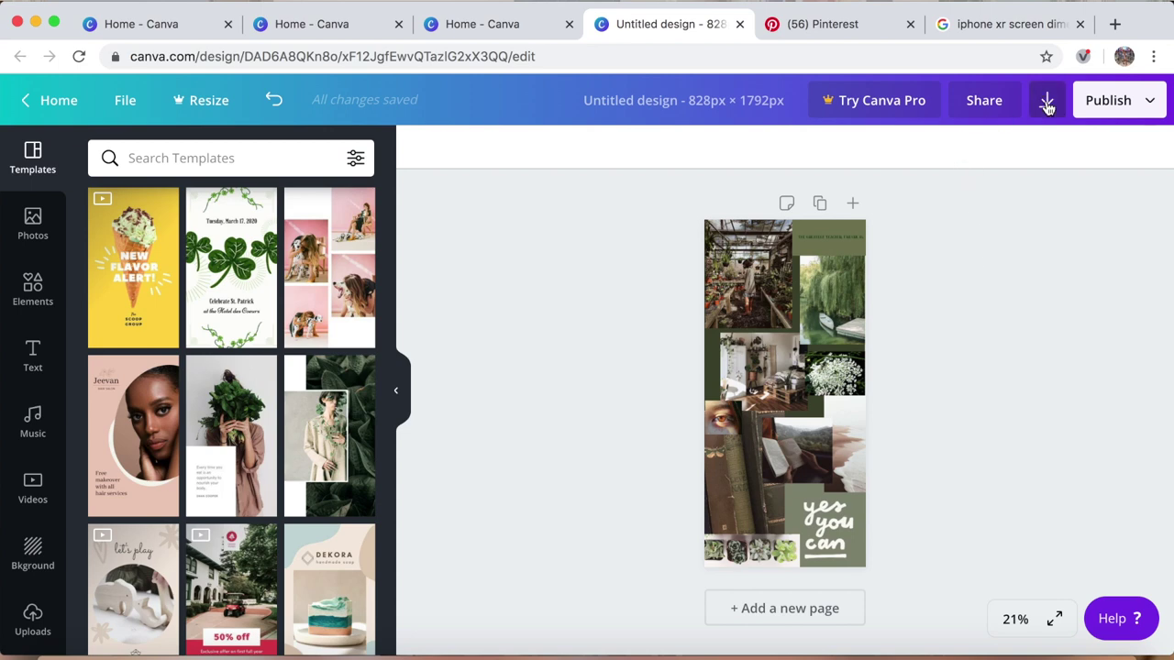
Step: Download the green earthy wallpaper collage as a PNG image
left_click(1047, 104)
left_click(1002, 421)
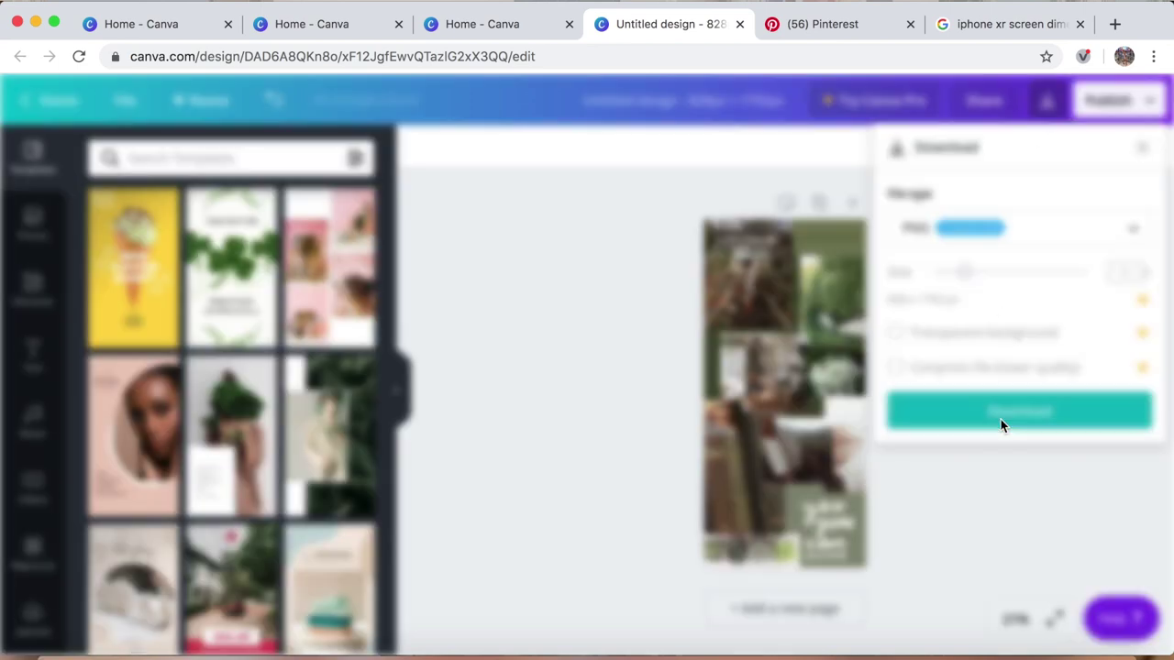